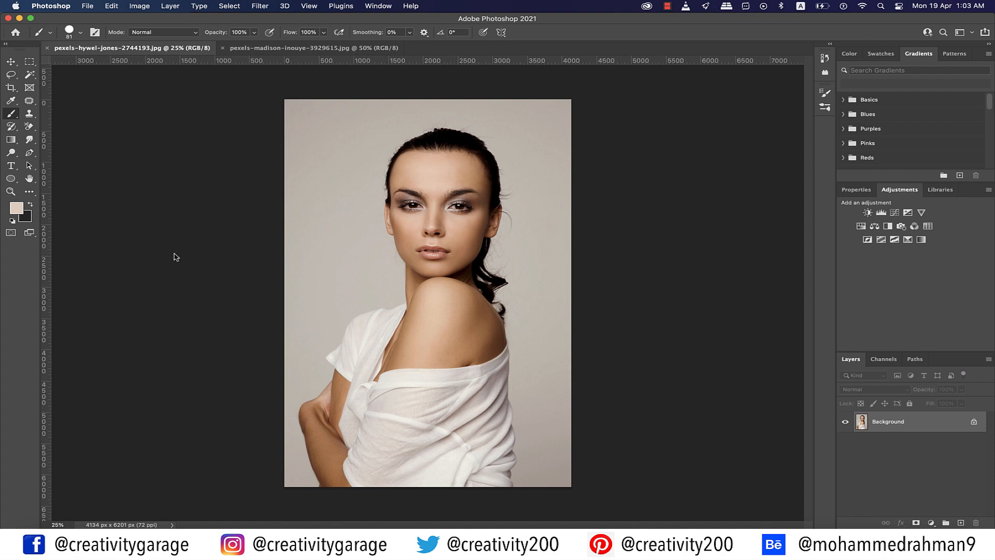
Show the Properties panel for the portrait document and look through its canvas, ruler and guide settings.
left_click(379, 7)
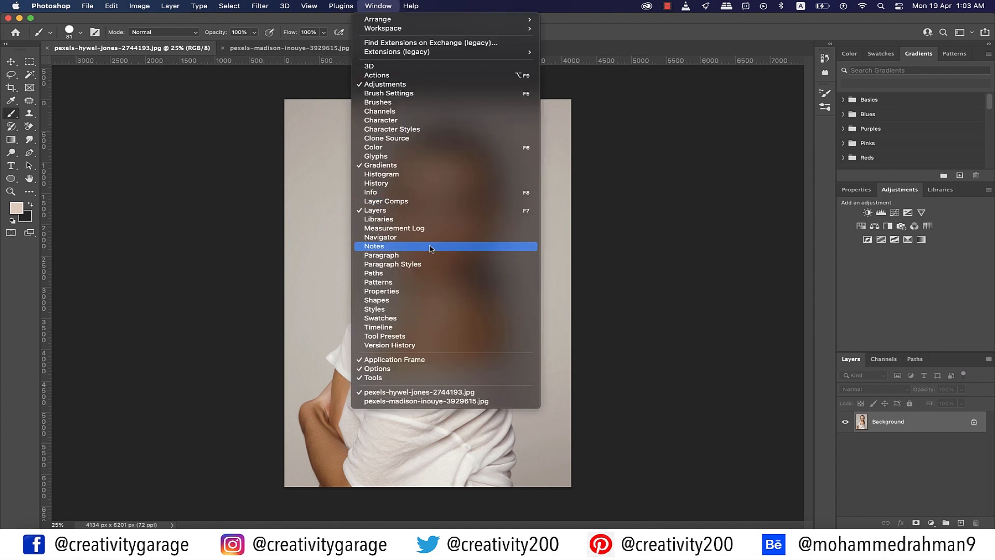
left_click(393, 293)
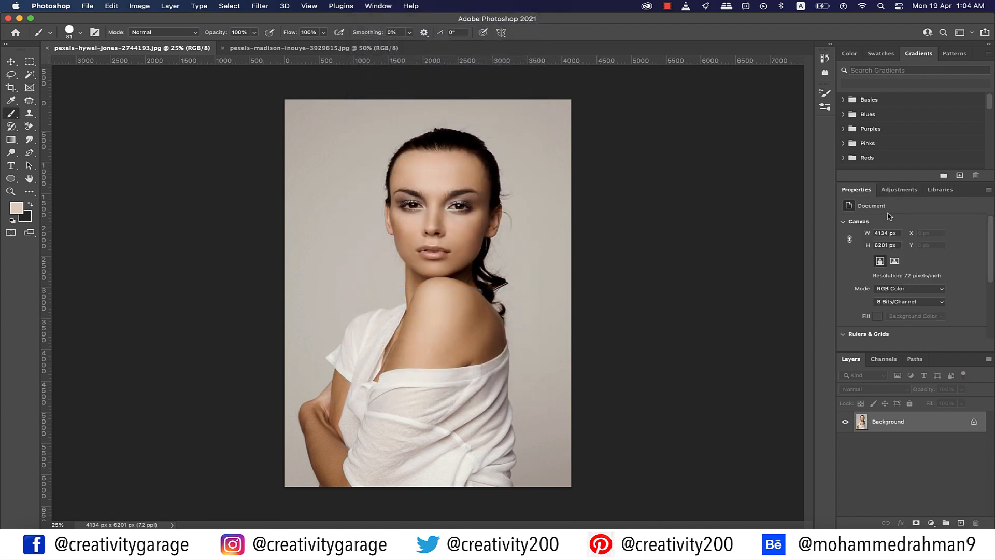
scroll(889, 217, "down", 4)
scroll(889, 217, "up", 4)
scroll(967, 275, "down", 2)
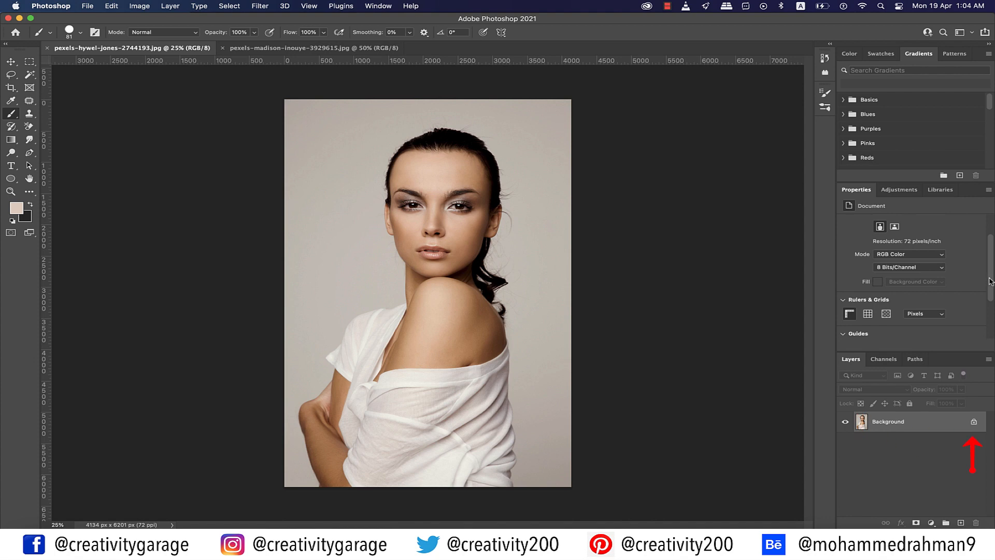
Unlock the portrait's Background layer and apply the Remove Background quick action to it.
left_click_drag(990, 278, 991, 337)
left_click(974, 422)
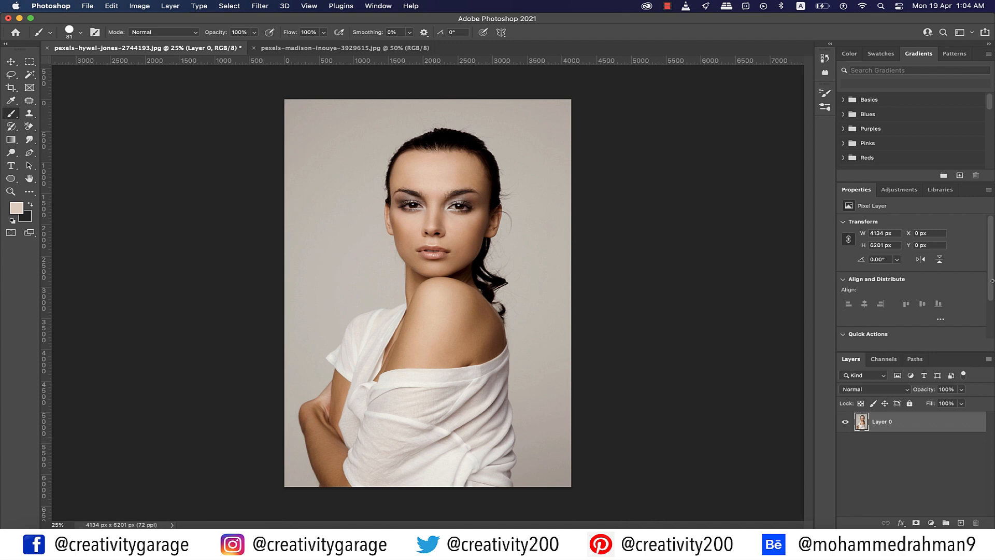
left_click_drag(991, 269, 990, 309)
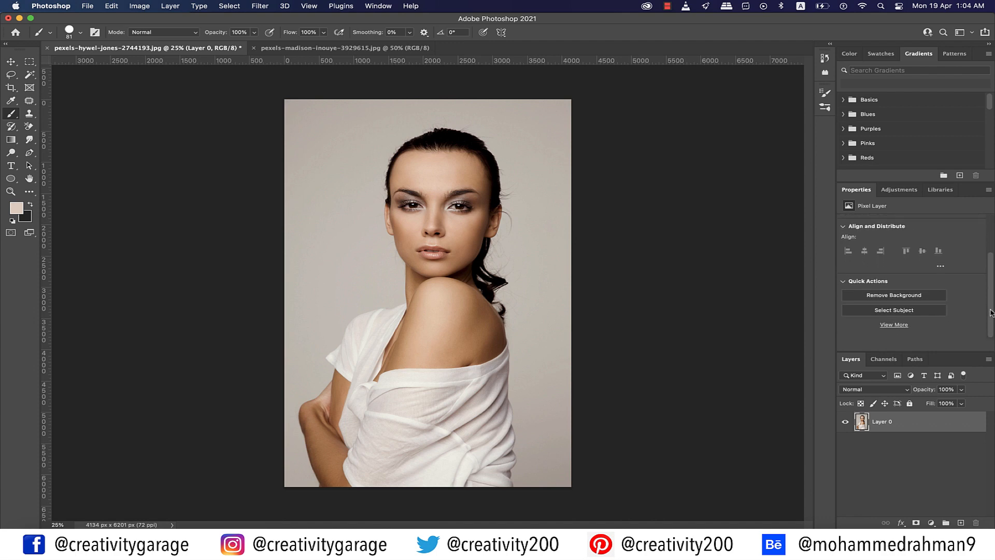
left_click(902, 295)
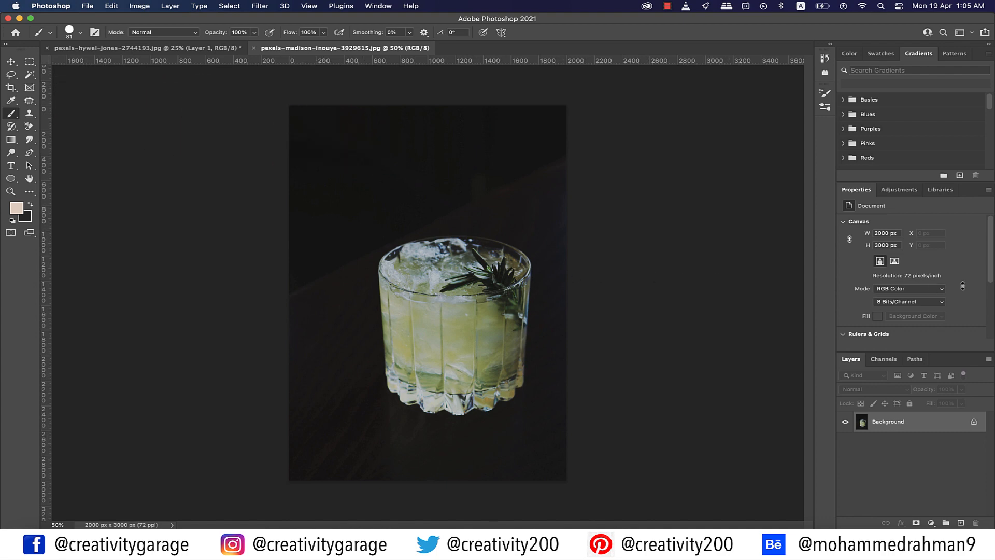
Unlock the Background layer of the cocktail glass photo.
scroll(973, 289, "down", 3)
scroll(973, 289, "up", 3)
left_click(974, 423)
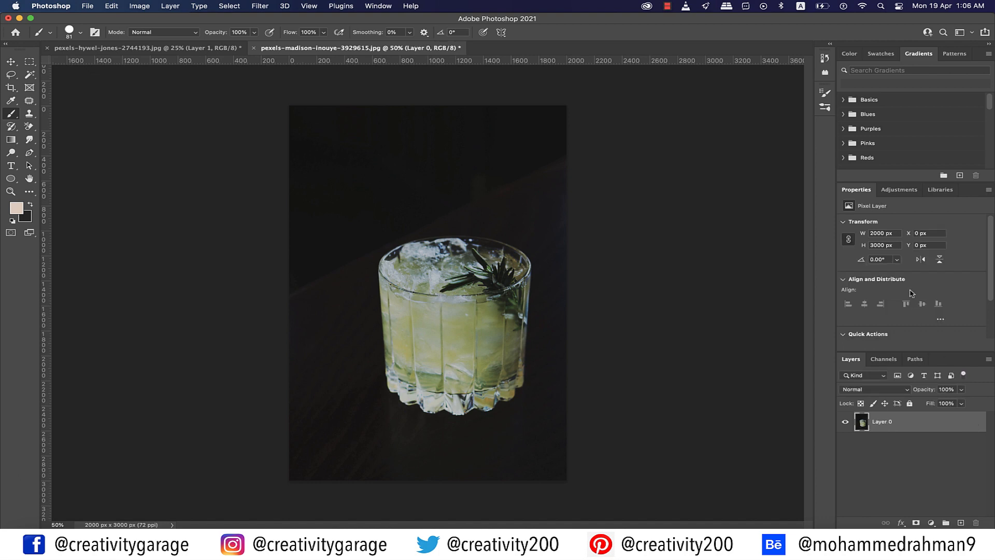
Try the Remove Background quick action on the cocktail photo and inspect the cut-out along the glass rim.
scroll(911, 293, "down", 2)
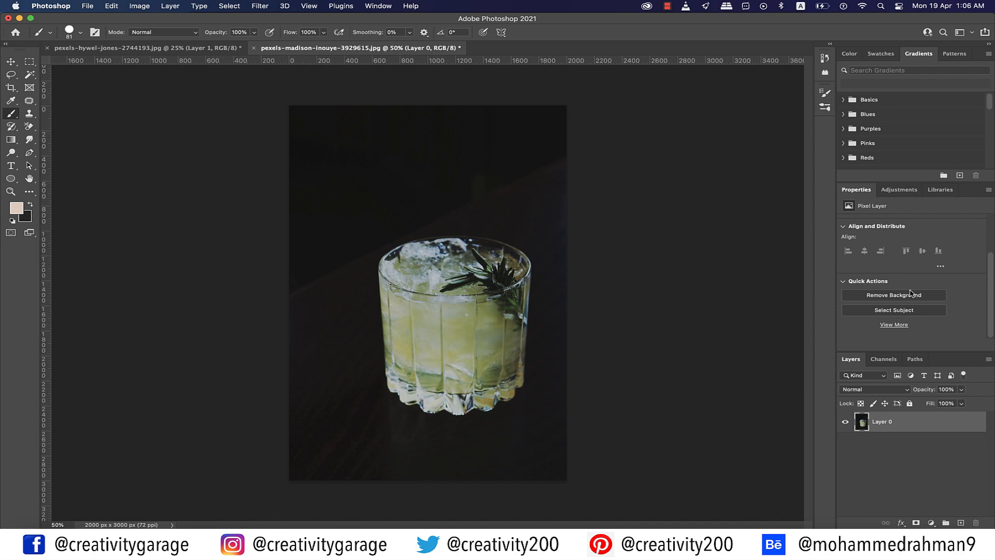
left_click(910, 294)
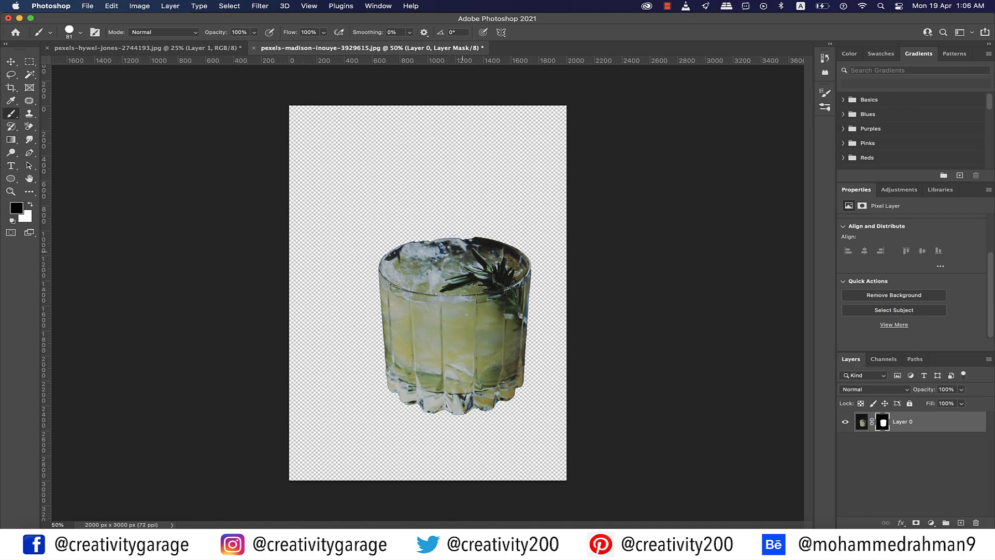
scroll(453, 240, "up", 5)
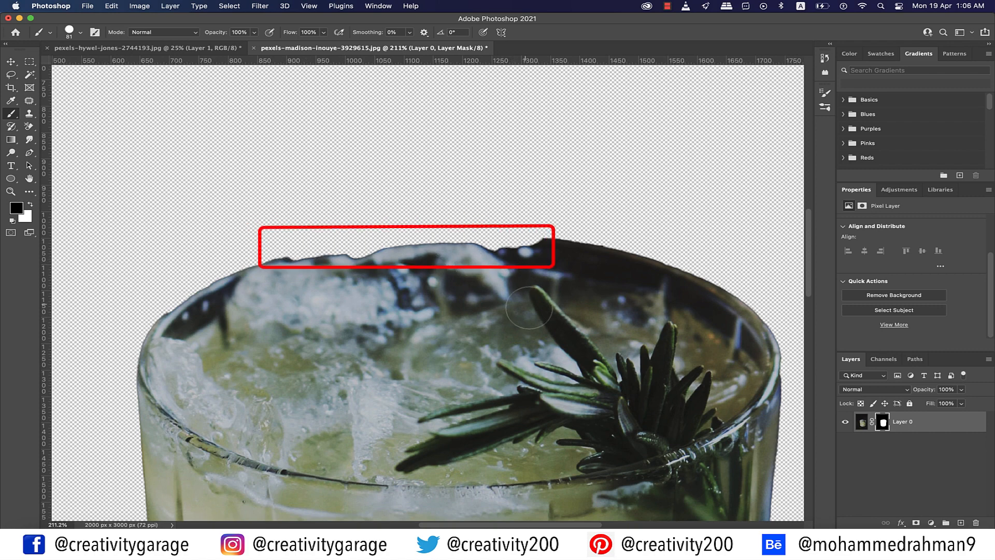
scroll(529, 307, "down", 5)
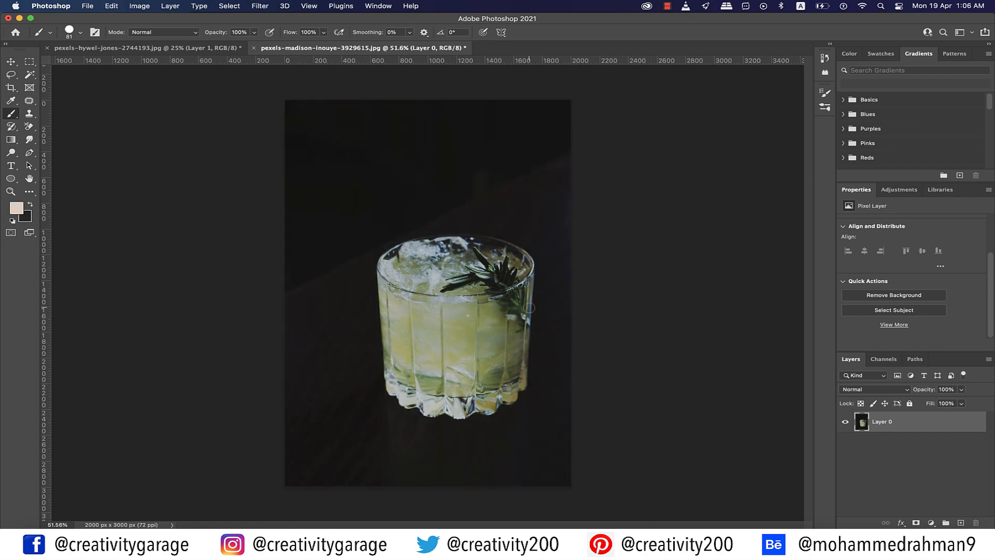
Try erasing the dark background around the glass with the Magic Eraser at tolerance 40, and undo the erasure.
key("v")
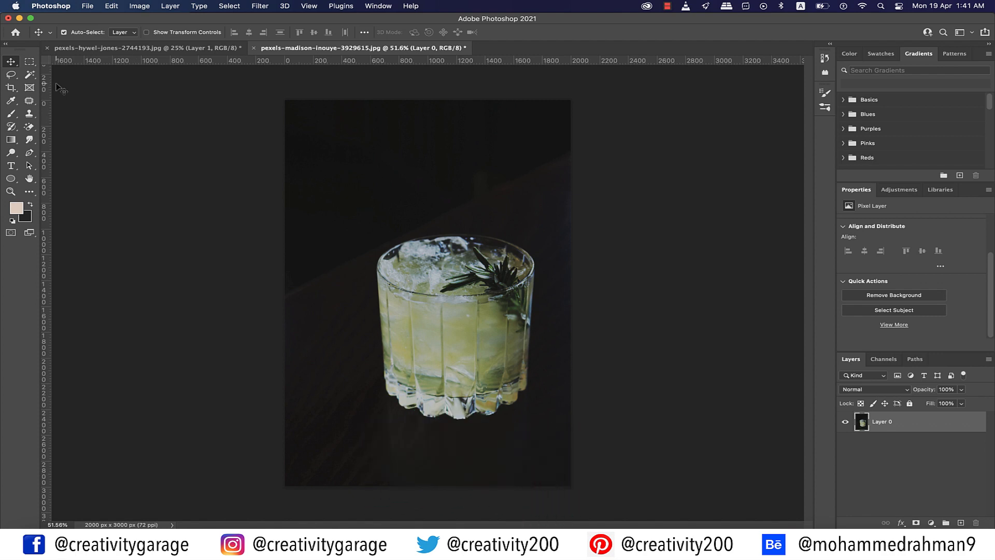
left_click(30, 128)
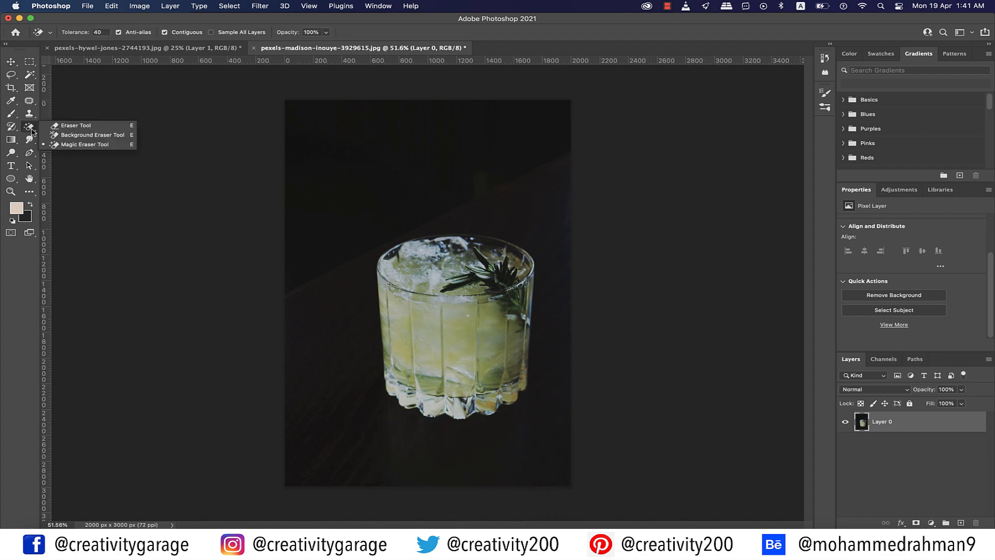
left_click(80, 144)
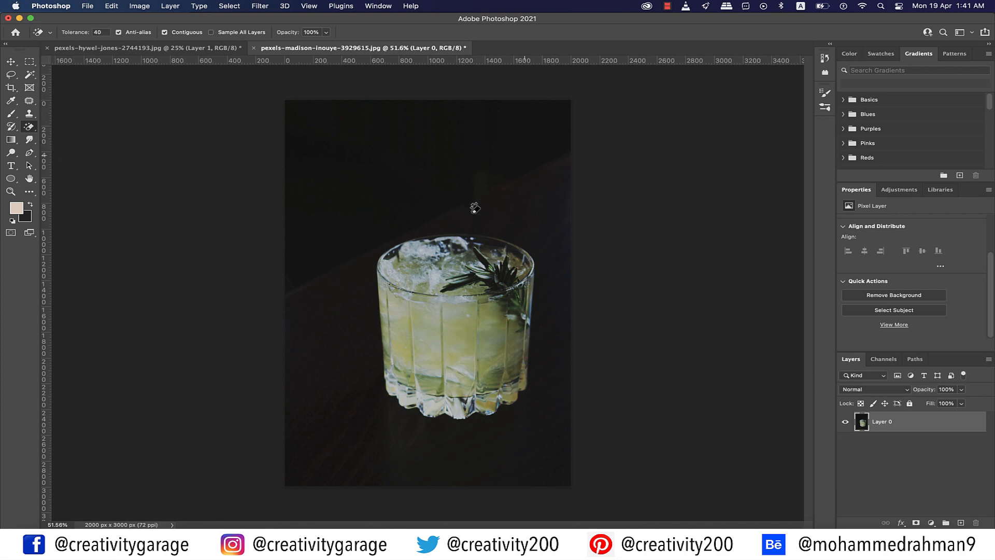
left_click(491, 133)
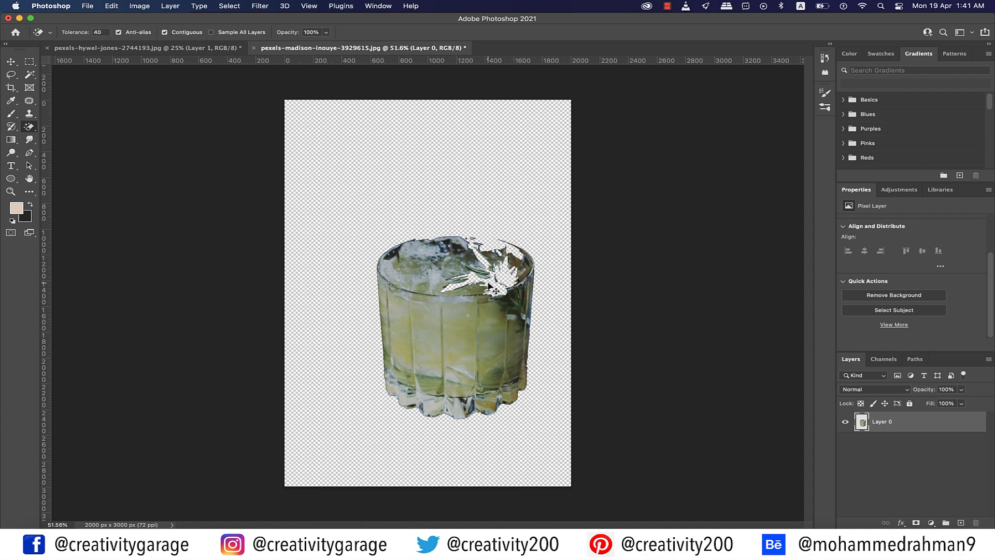
key("super+z")
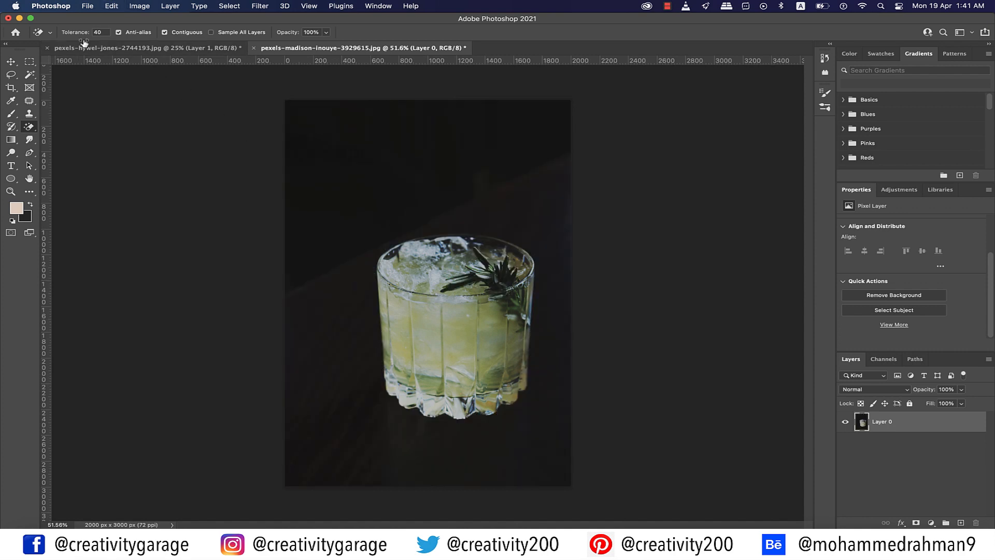
Set the Magic Eraser tolerance to 10 and erase the dark background above the glass.
left_click(103, 32)
type("10")
left_click(493, 173)
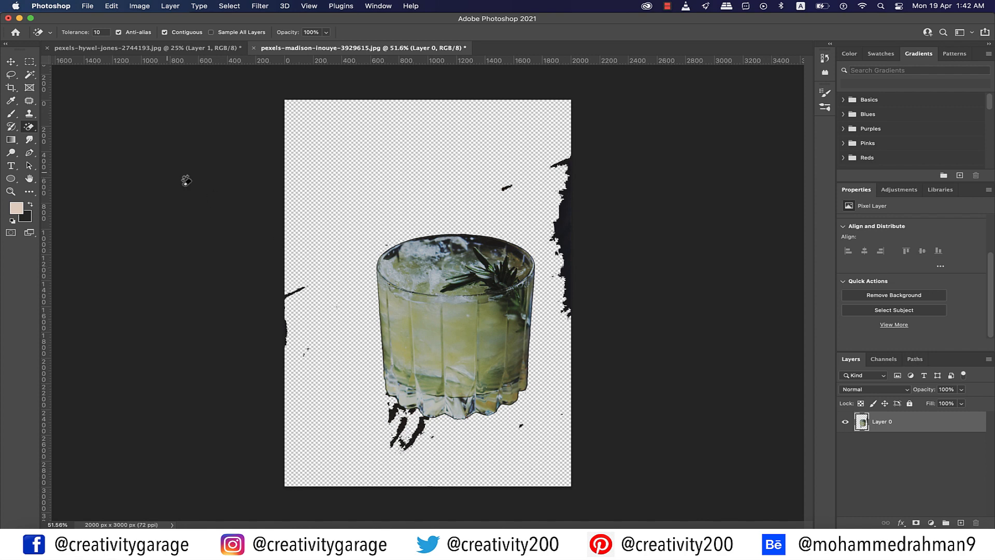
Outline the dark remnants along the photo's right edge with the Polygonal Lasso and delete them.
right_click(10, 74)
left_click(73, 86)
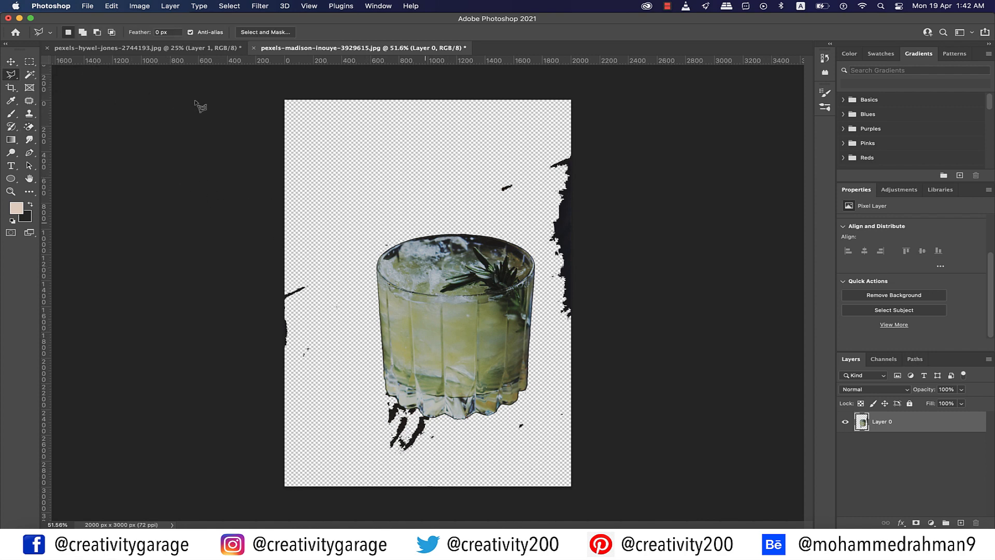
left_click(524, 137)
left_click(487, 192)
left_click(542, 239)
left_click(549, 329)
left_click(664, 327)
left_click(648, 100)
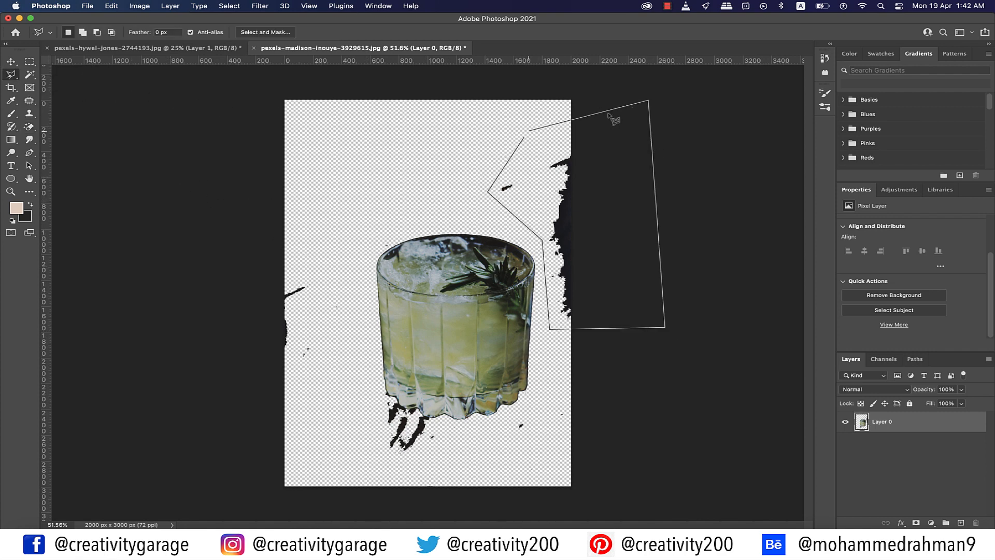
left_click(523, 138)
key("Delete")
Outline the dark remnants between the glass and the photo's left edge and delete them.
left_click(390, 240)
left_click(374, 251)
left_click(345, 334)
left_click(322, 473)
left_click(249, 418)
left_click(233, 239)
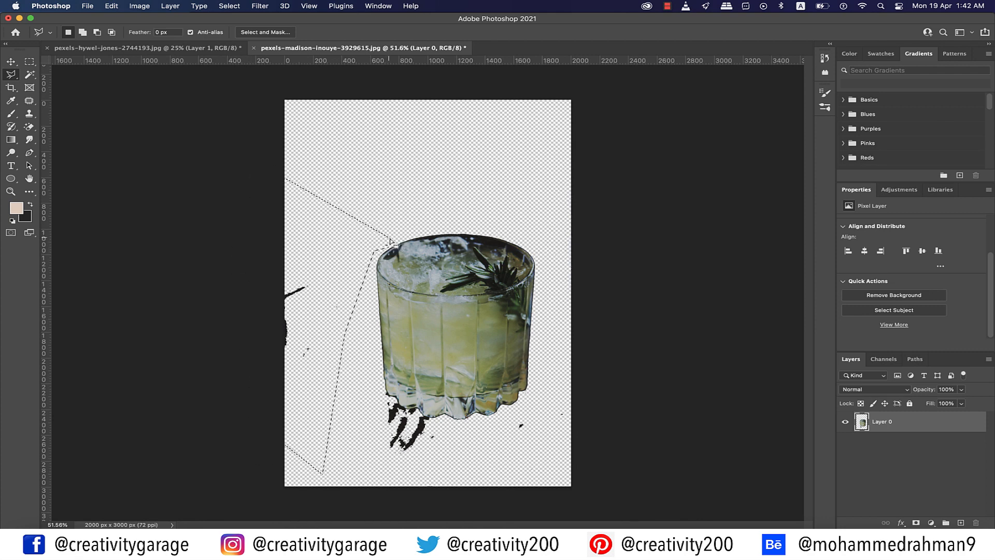
key("BackSpace")
Outline the small dark specks to the lower right of the glass and delete them.
left_click(555, 392)
left_click(498, 428)
left_click(545, 453)
left_click(628, 422)
left_click(555, 393)
key("BackSpace")
Outline the dark streaks beneath the lower-left part of the glass base and delete them.
left_click(383, 401)
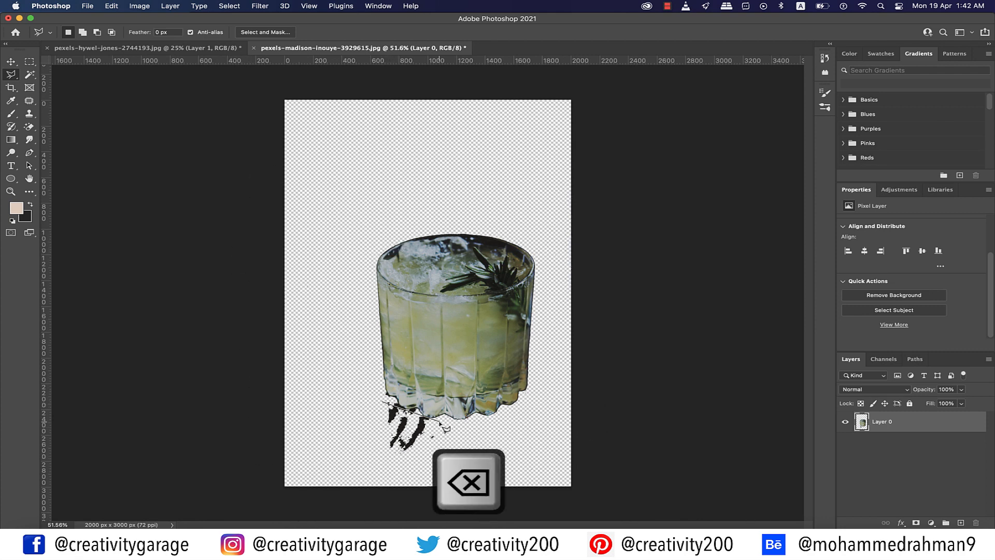
left_click(439, 422)
left_click(435, 469)
left_click(361, 465)
left_click(382, 402)
key("BackSpace")
Trace closely along the lower-left edge of the glass base and delete the black scraps outside it.
scroll(401, 408, "up", 5)
left_click(262, 433)
left_click(329, 366)
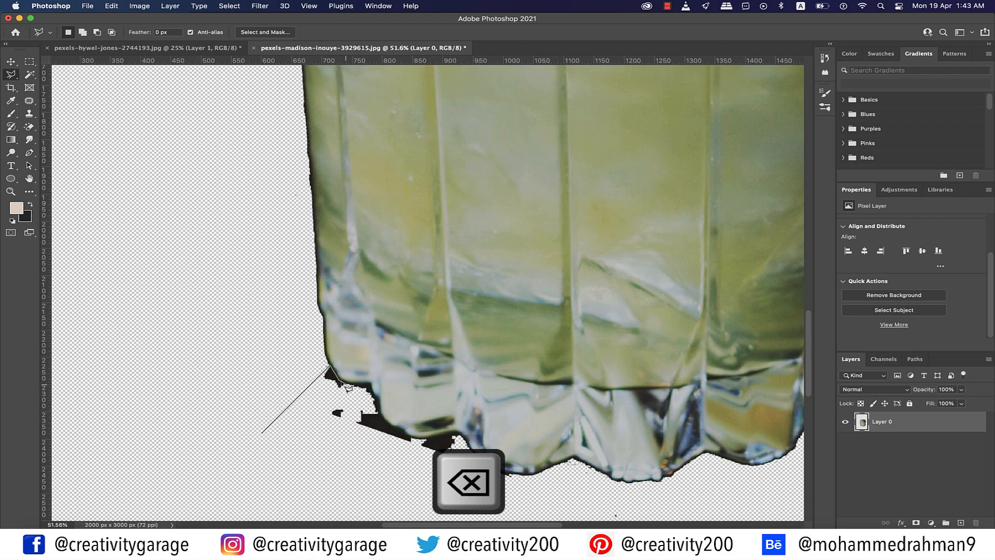
left_click(349, 384)
left_click(369, 385)
left_click(378, 401)
left_click(381, 417)
left_click(391, 426)
left_click(404, 432)
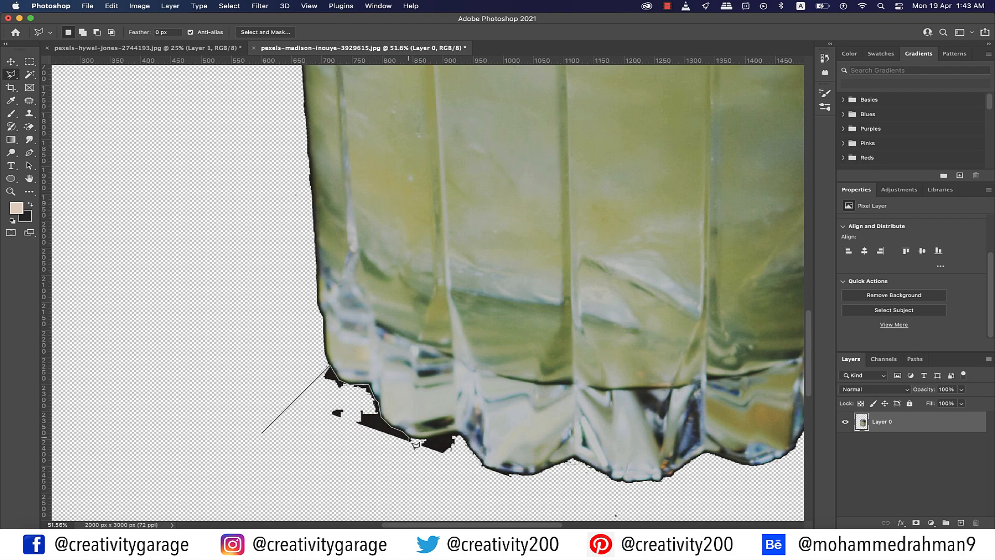
left_click(411, 439)
left_click(459, 435)
left_click(460, 460)
left_click(333, 456)
left_click(261, 433)
key("BackSpace")
Outline the tiny isolated speck below the middle of the glass base and delete it.
scroll(573, 482, "down", 3)
left_click(634, 443)
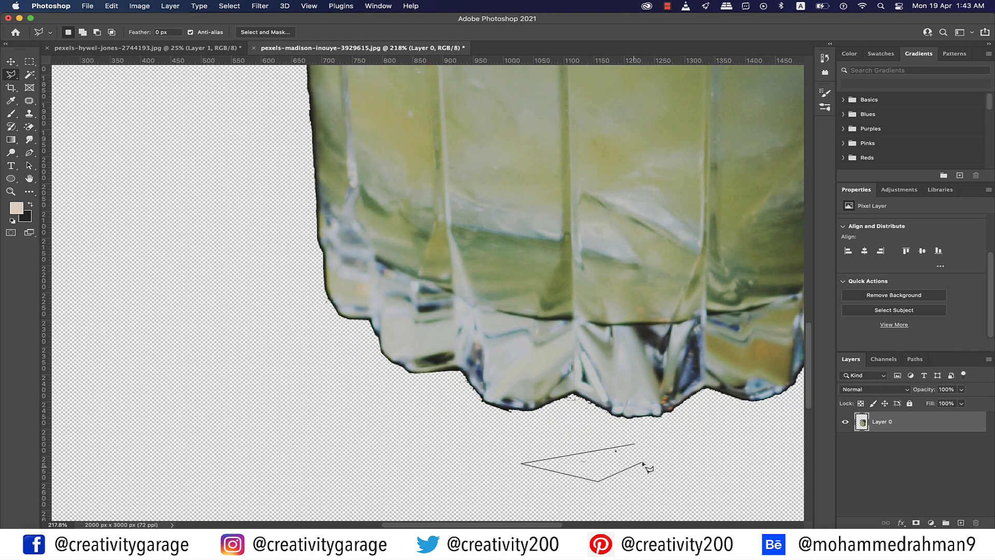
left_click(642, 463)
left_click(634, 444)
key("BackSpace")
Select the small leftover fragment touching the underside of the glass base and delete it.
left_click(481, 401)
left_click(500, 418)
left_click(480, 401)
key("BackSpace")
scroll(480, 401, "down", 10)
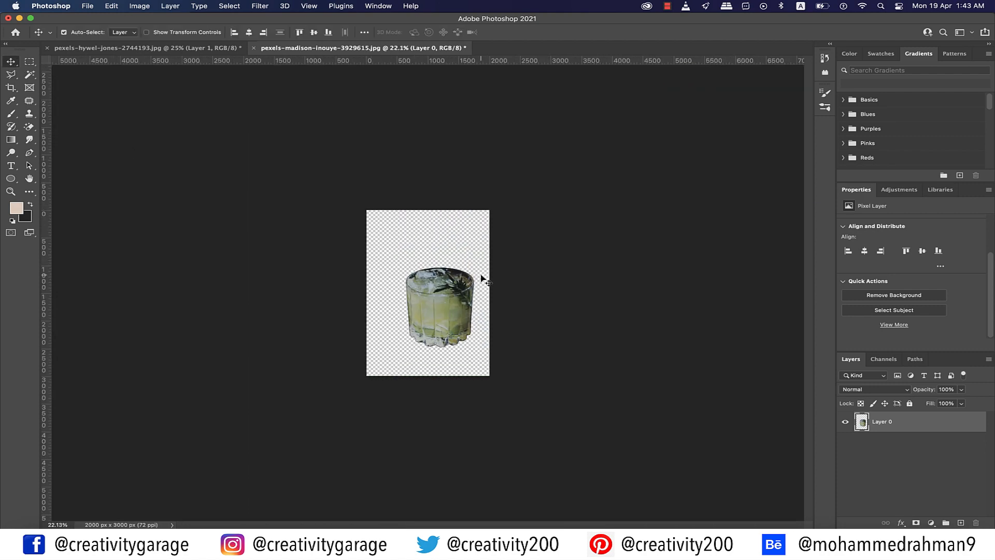
scroll(605, 347, "up", 5)
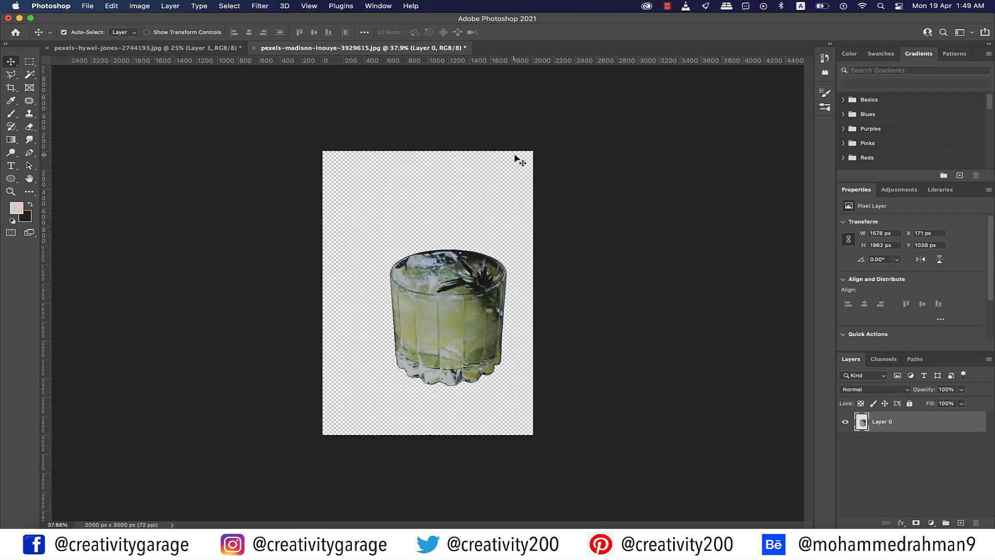
Add a solid color fill layer with a violet layer label and fill color #cdc1e4, and place it beneath the glass layer.
left_click(173, 7)
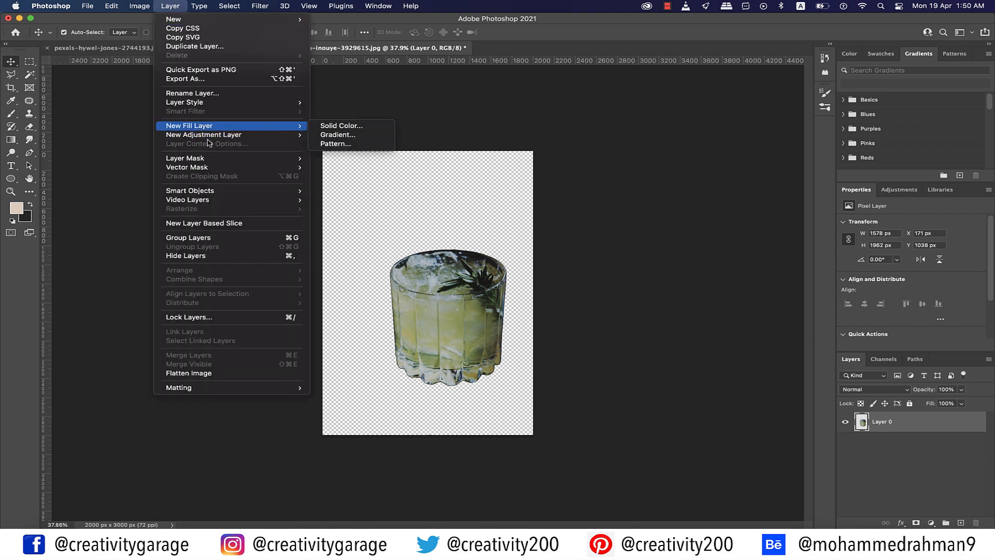
left_click(340, 127)
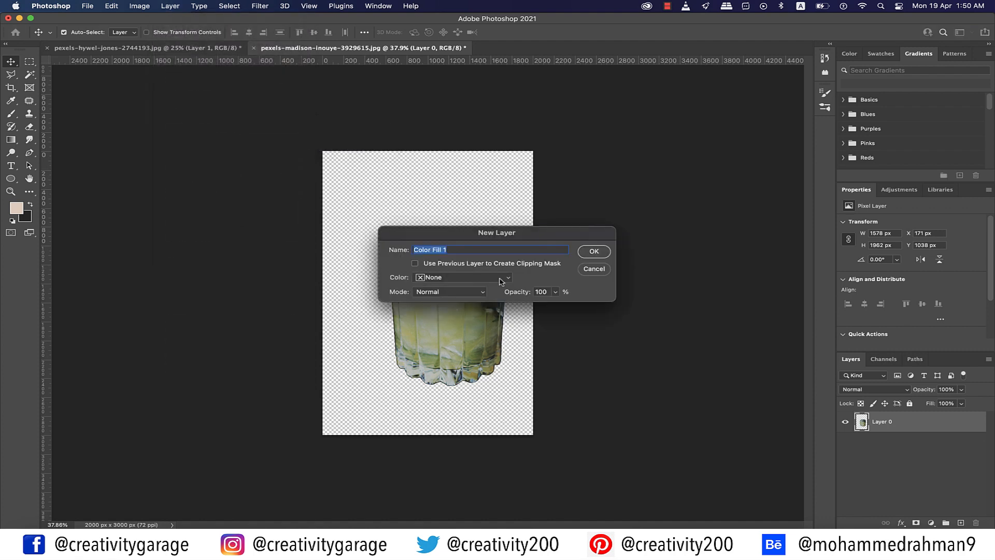
left_click(500, 282)
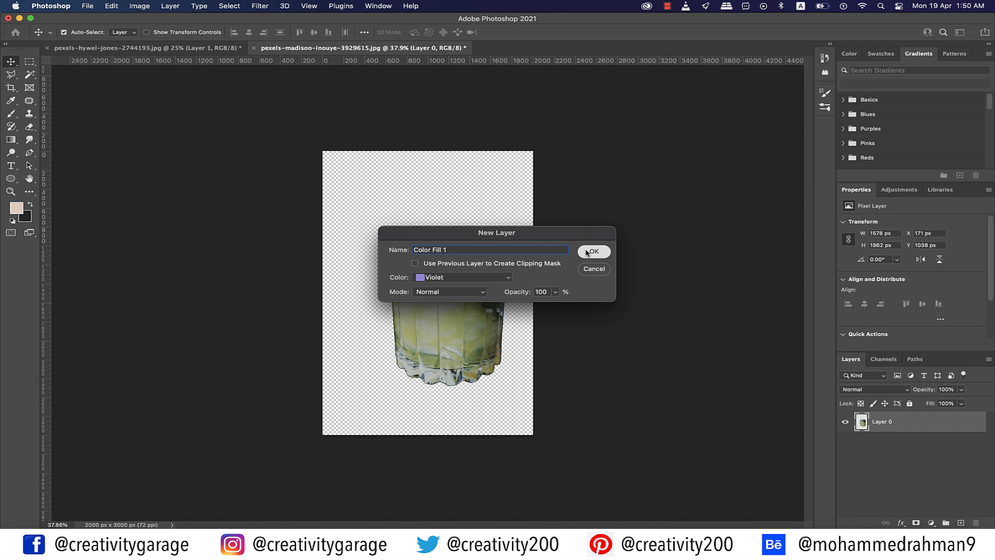
left_click(589, 252)
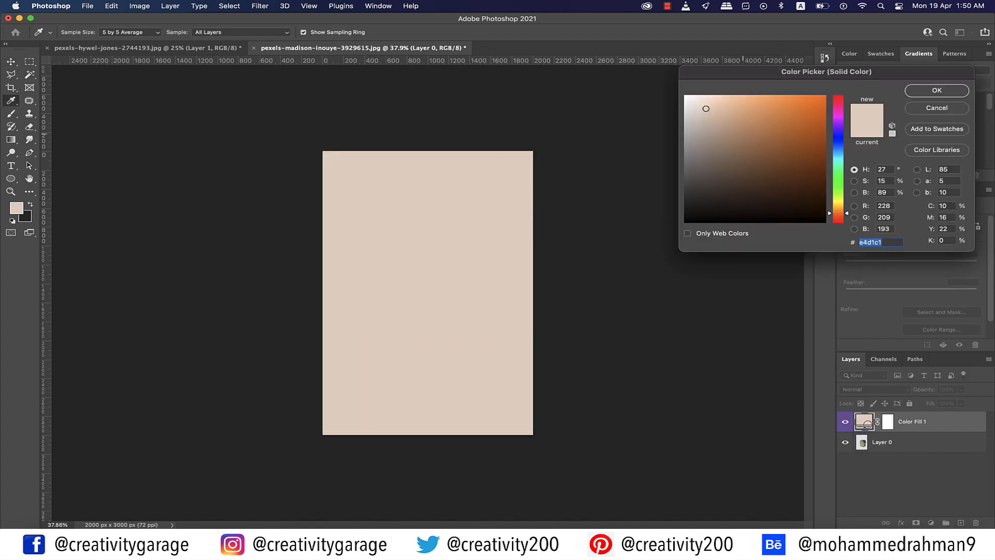
left_click_drag(838, 133, 844, 131)
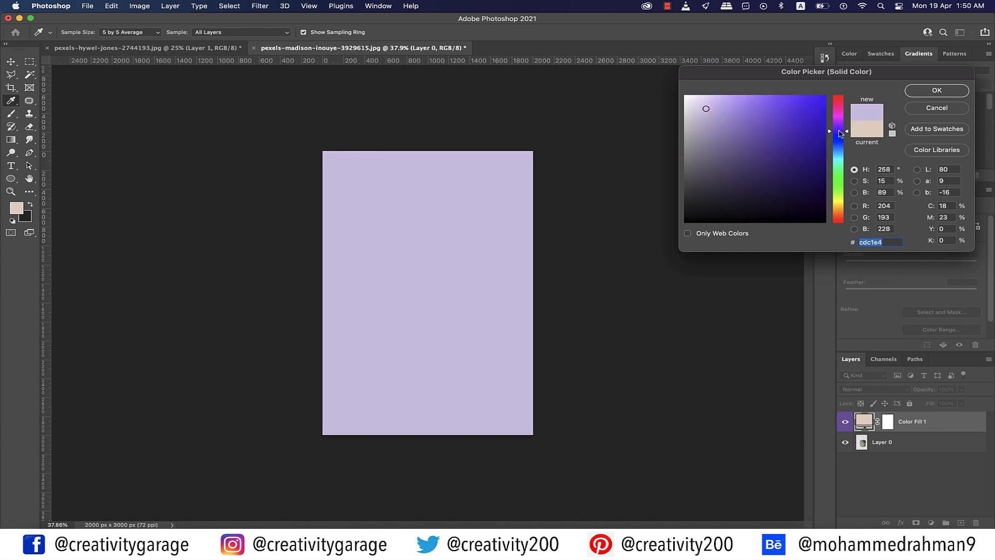
left_click(932, 93)
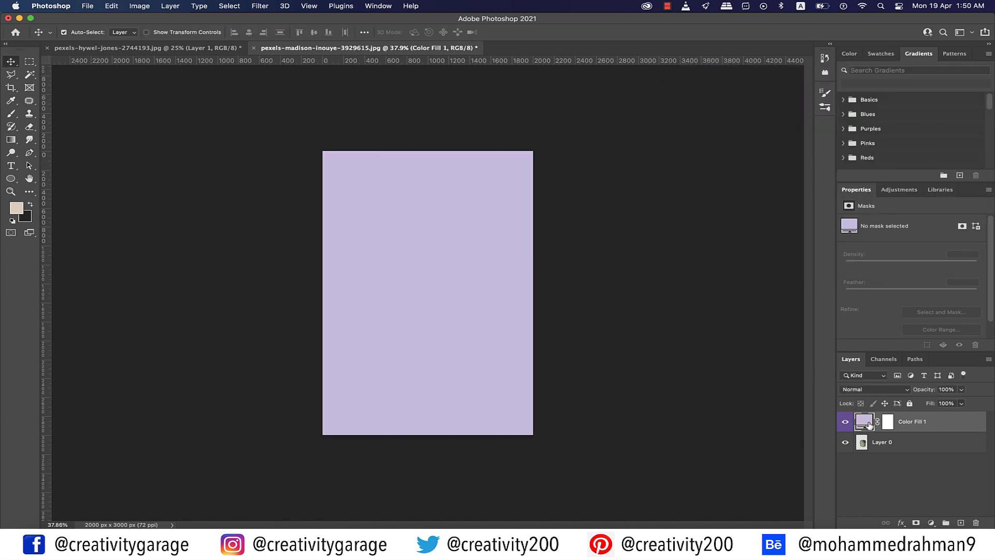
left_click_drag(868, 423, 869, 461)
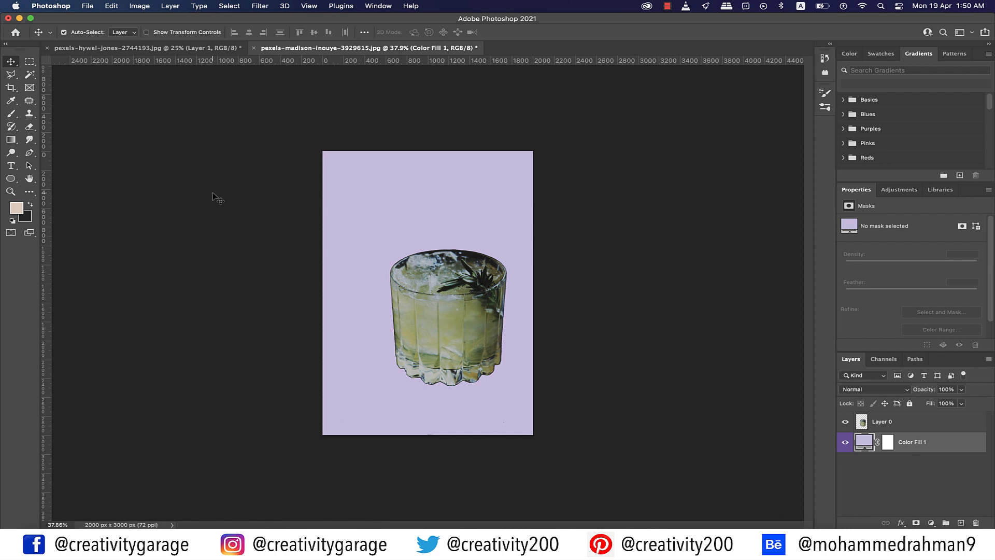
Switch to the open photo of the woman in the black one-shoulder dress.
key("super")
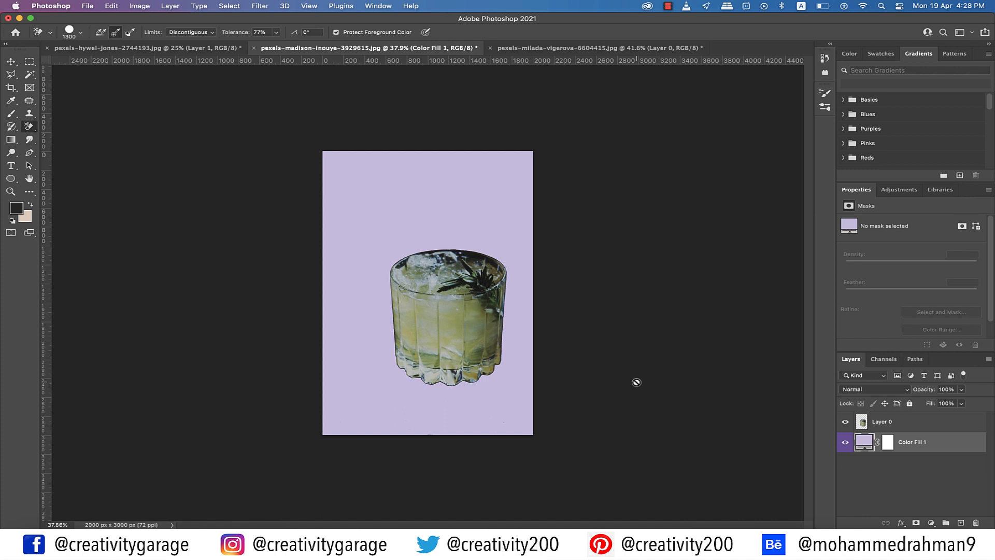
left_click(629, 48)
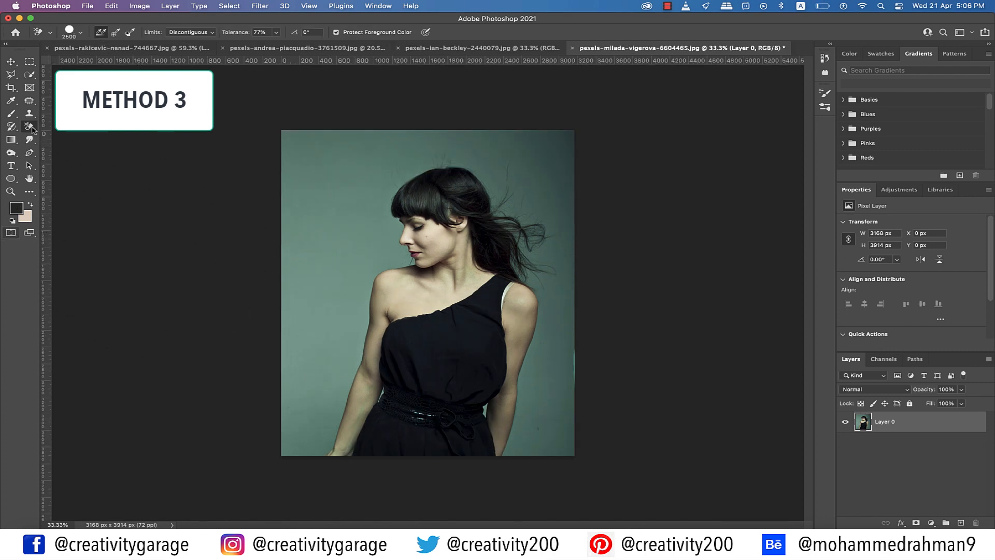
Activate the Background Eraser tool and set its brush size to 700 px.
left_click(31, 128)
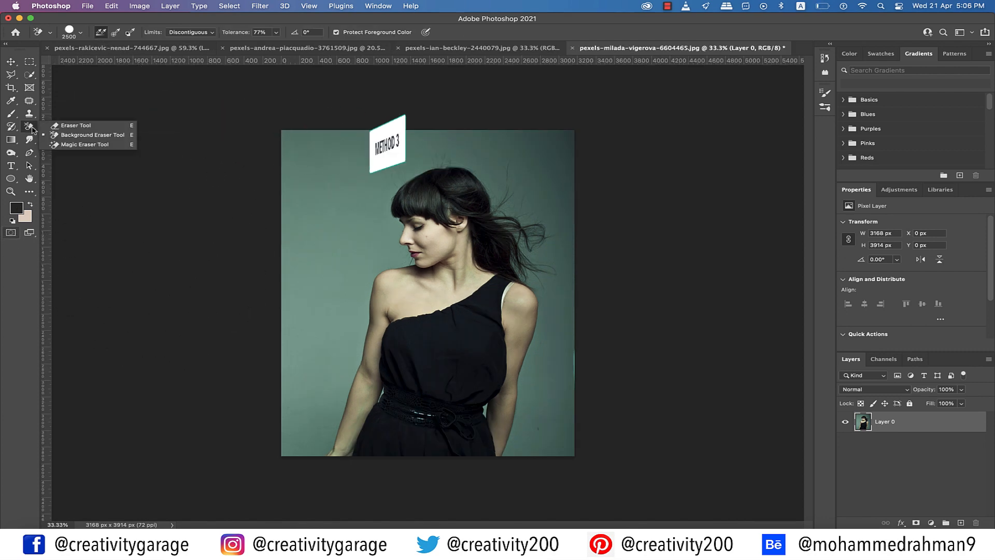
left_click(91, 135)
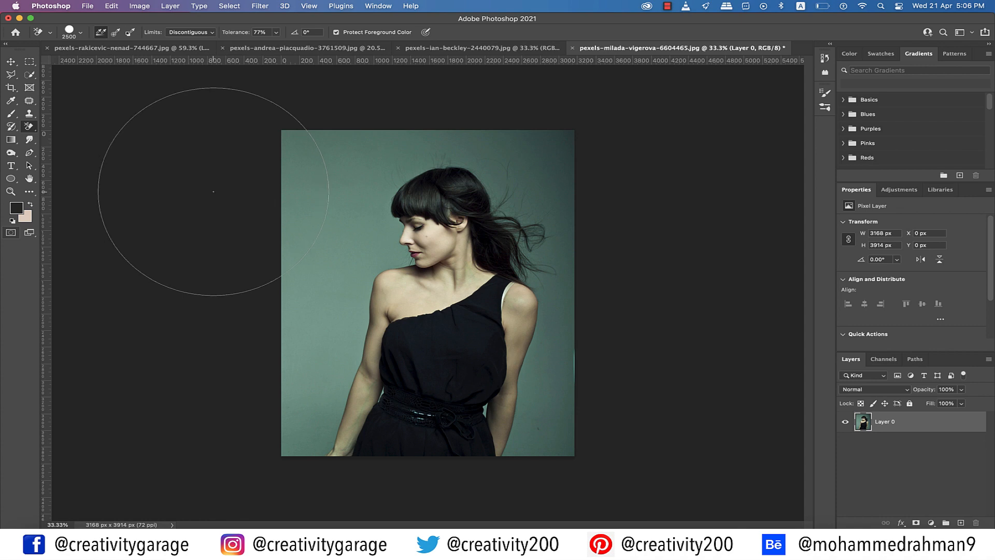
key("bracketleft")
key("bracketleft")
key("bracketleft")
key("bracketleft")
key("bracketleft")
key("bracketleft")
key("bracketleft")
key("bracketleft")
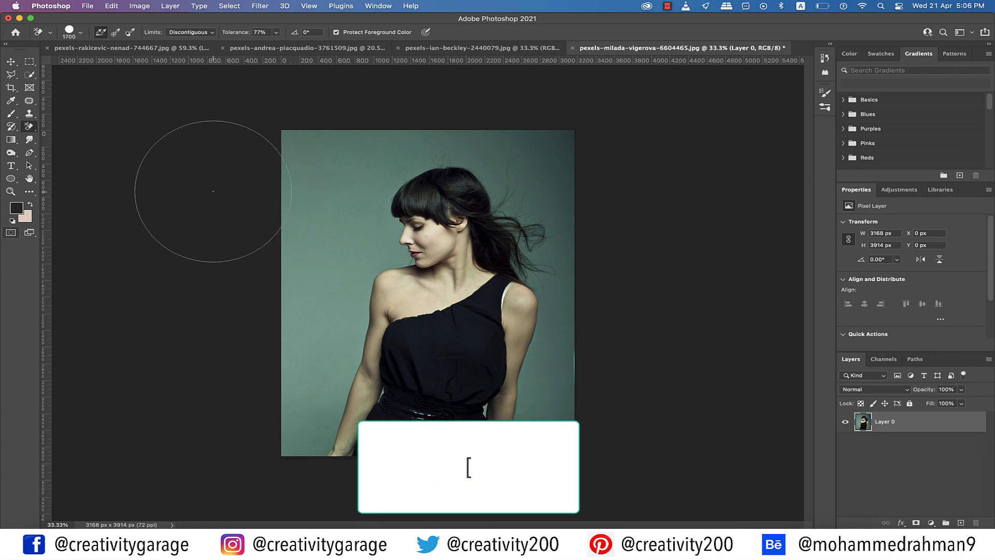
key("bracketleft")
key("bracketleft")
key("bracketleft")
key("bracketleft")
key("bracketleft")
key("bracketleft")
key("bracketleft")
key("bracketright")
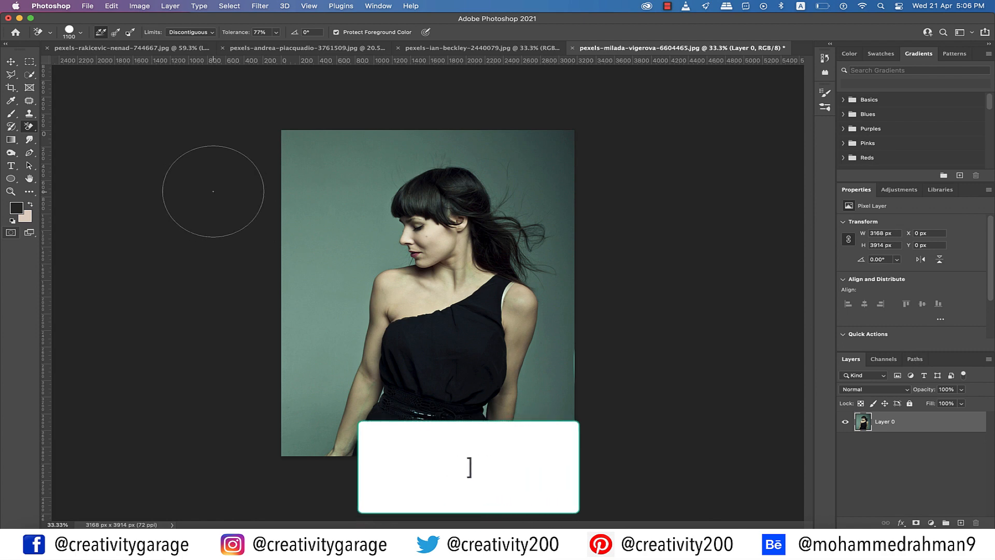
key("bracketright")
key("bracketright")
key("bracketright")
key("bracketright")
key("bracketright")
key("bracketright")
key("bracketright")
key("bracketright")
key("bracketright")
key("bracketright")
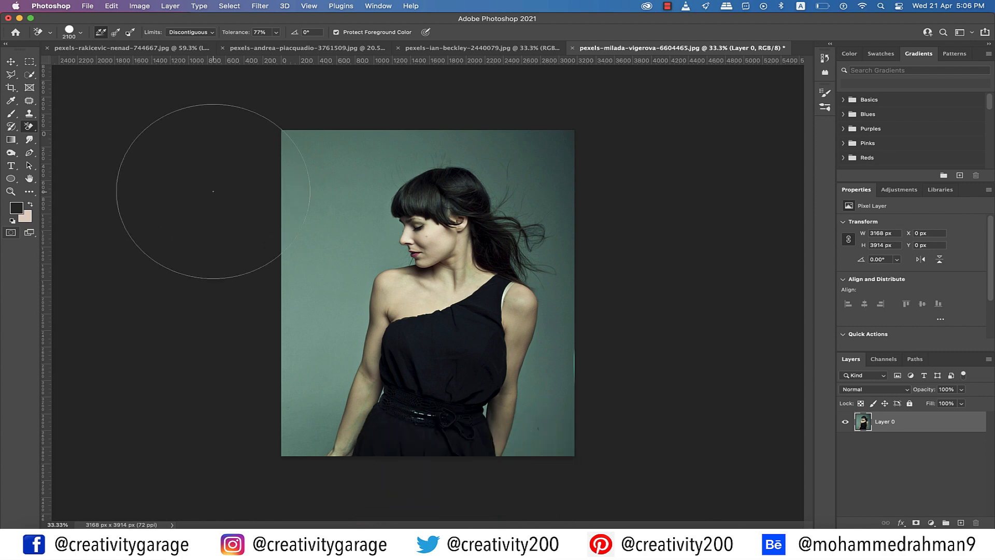
key("bracketleft")
key("bracketleft")
key("bracketleft")
key("bracketleft")
key("bracketleft")
key("bracketleft")
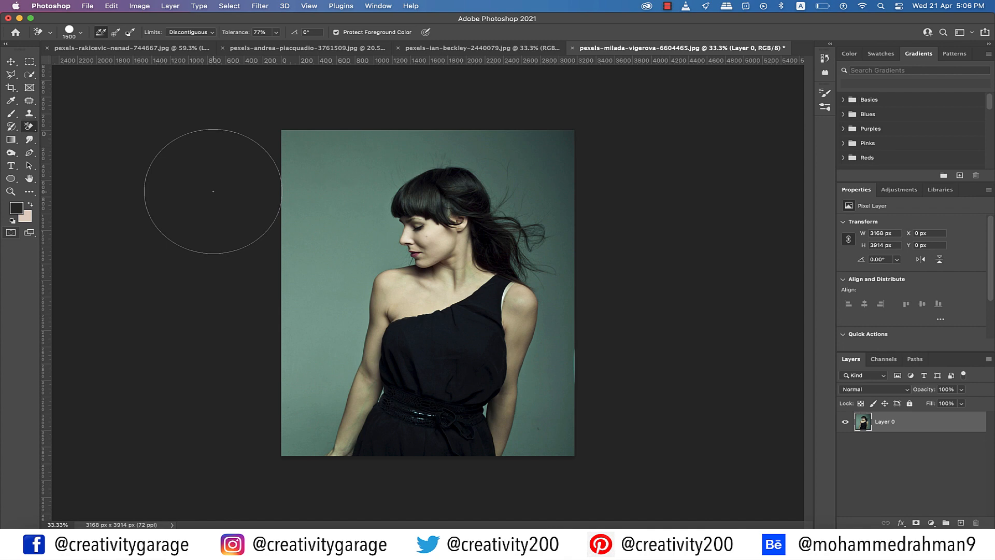
key("bracketleft")
key("bracketleft")
key("bracketleft")
key("bracketleft")
key("bracketleft")
key("bracketleft")
key("bracketleft")
key("bracketleft")
Try erasing the background in front of the woman's face with continuous sampling at 77% tolerance, and undo the stroke.
mouse_move(302, 259)
left_mouse_down()
mouse_move(357, 199)
mouse_move(340, 197)
mouse_move(378, 242)
mouse_move(403, 244)
left_mouse_up()
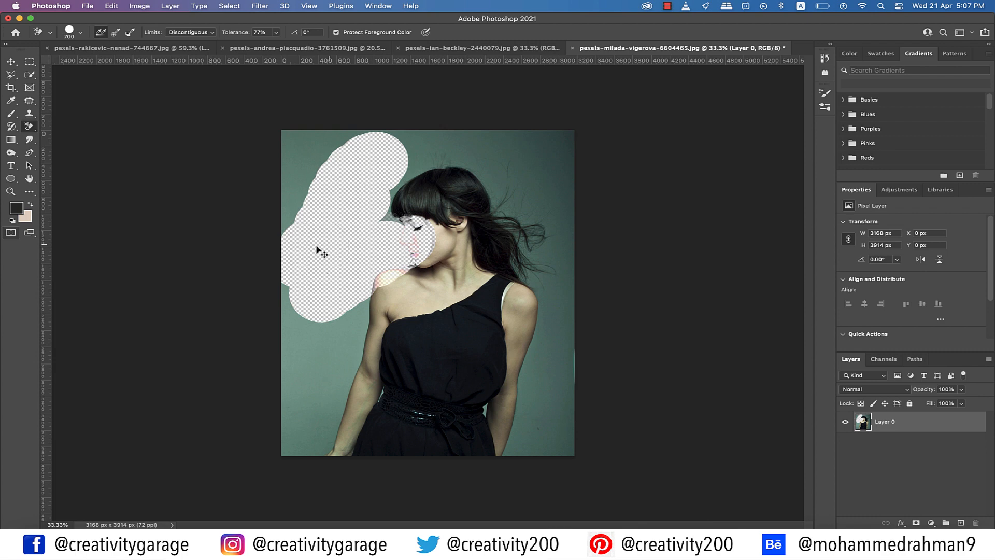
key("super+z")
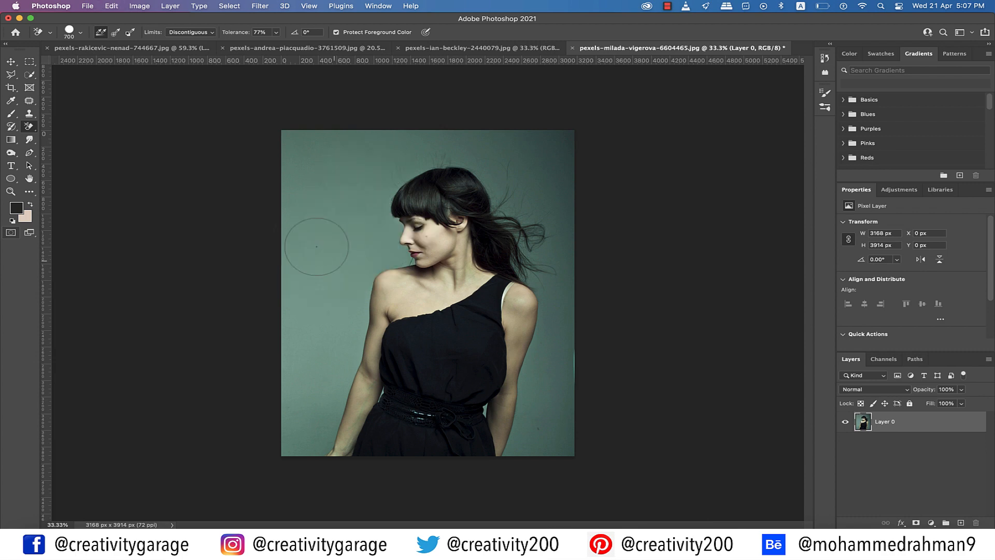
With sampling set to Once and tolerance at 25%, erase the background in front of the face, above the head and around the loose hair.
left_click(116, 33)
left_click(259, 32)
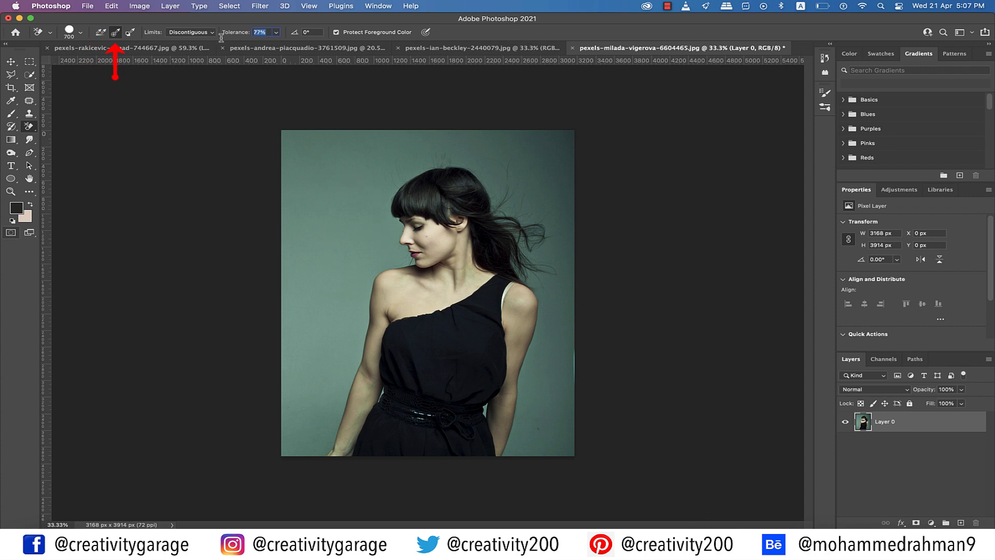
type("25")
key("Return")
mouse_move(341, 259)
left_mouse_down()
mouse_move(336, 265)
mouse_move(372, 212)
mouse_move(358, 229)
left_mouse_up()
mouse_move(356, 263)
left_mouse_down()
mouse_move(342, 275)
mouse_move(349, 142)
mouse_move(478, 147)
mouse_move(511, 182)
mouse_move(524, 254)
mouse_move(549, 261)
mouse_move(541, 186)
mouse_move(523, 218)
mouse_move(531, 235)
left_mouse_up()
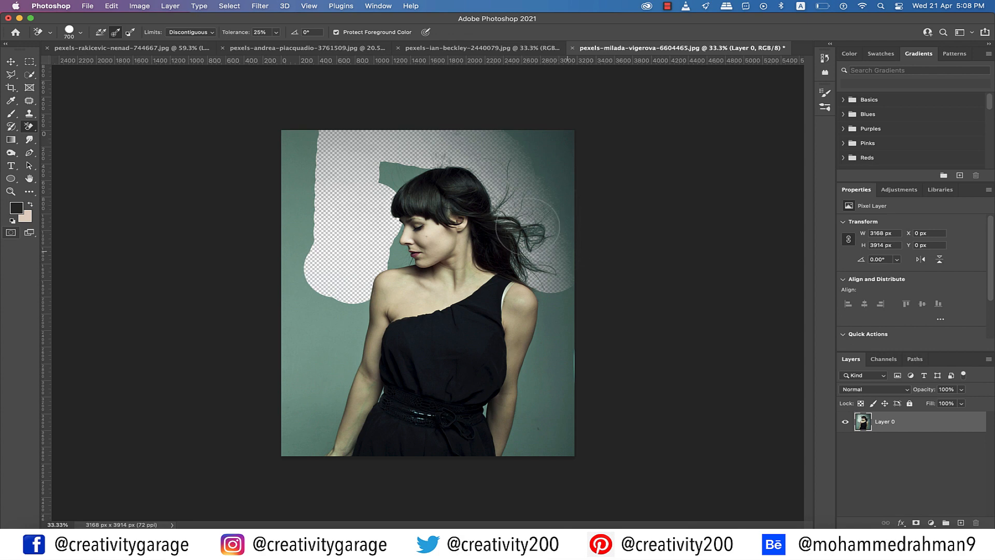
mouse_move(555, 193)
left_mouse_down()
mouse_move(559, 218)
mouse_move(549, 233)
mouse_move(519, 228)
mouse_move(520, 199)
mouse_move(505, 187)
mouse_move(533, 155)
mouse_move(503, 140)
mouse_move(487, 155)
mouse_move(443, 156)
mouse_move(429, 189)
mouse_move(413, 167)
mouse_move(417, 183)
left_mouse_up()
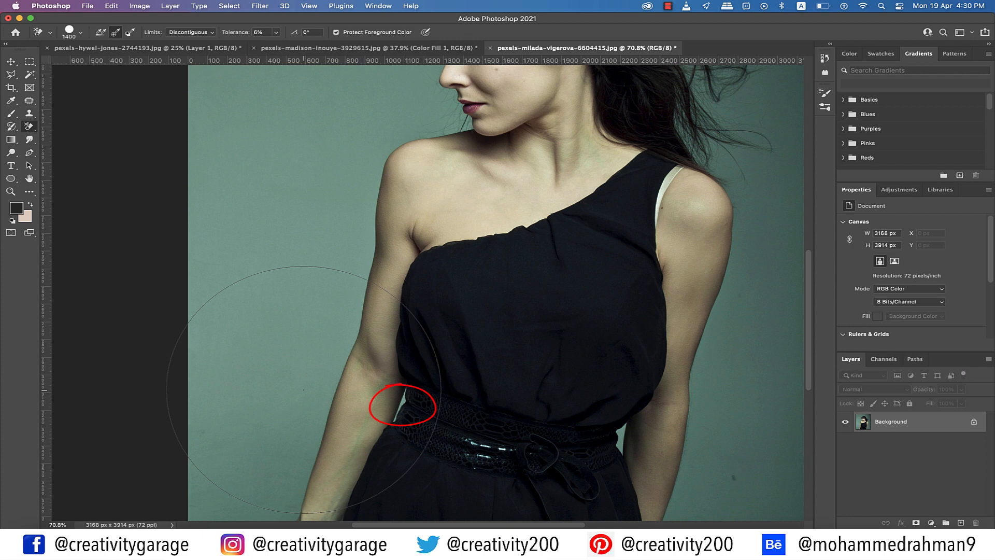
Set the tolerance to 25%, try erasing one spot of background beside the woman's forearm, and undo it.
left_click(276, 33)
left_click_drag(276, 46, 286, 49)
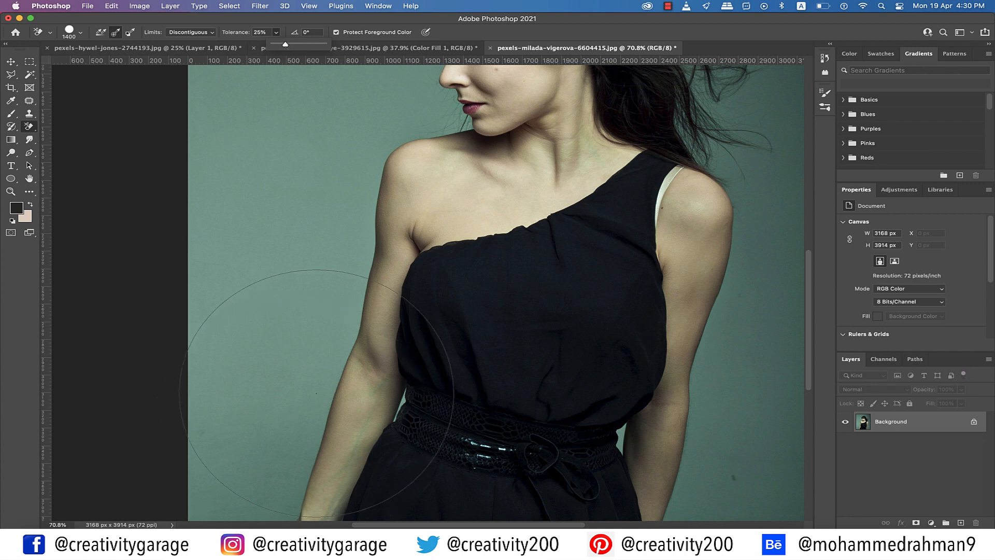
left_click(303, 402)
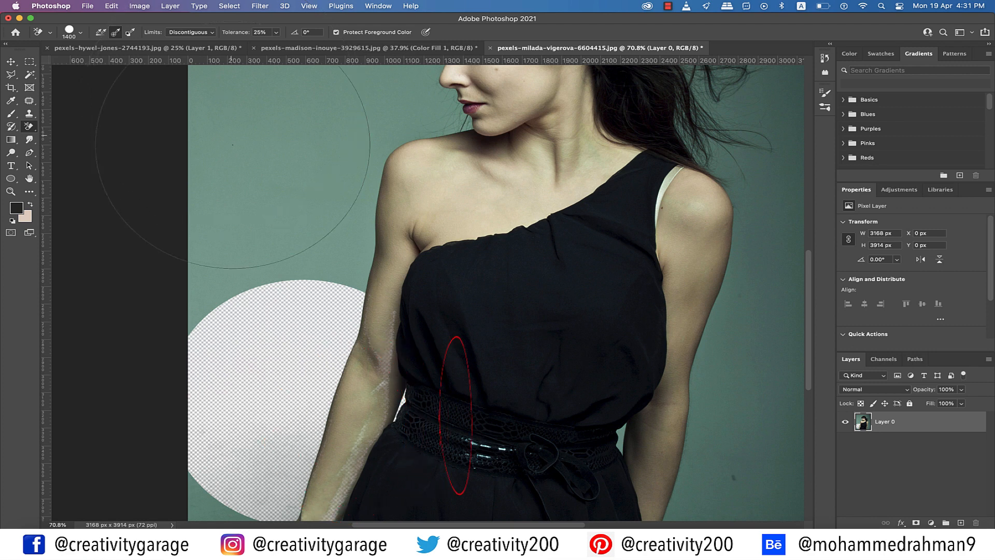
key("super+z")
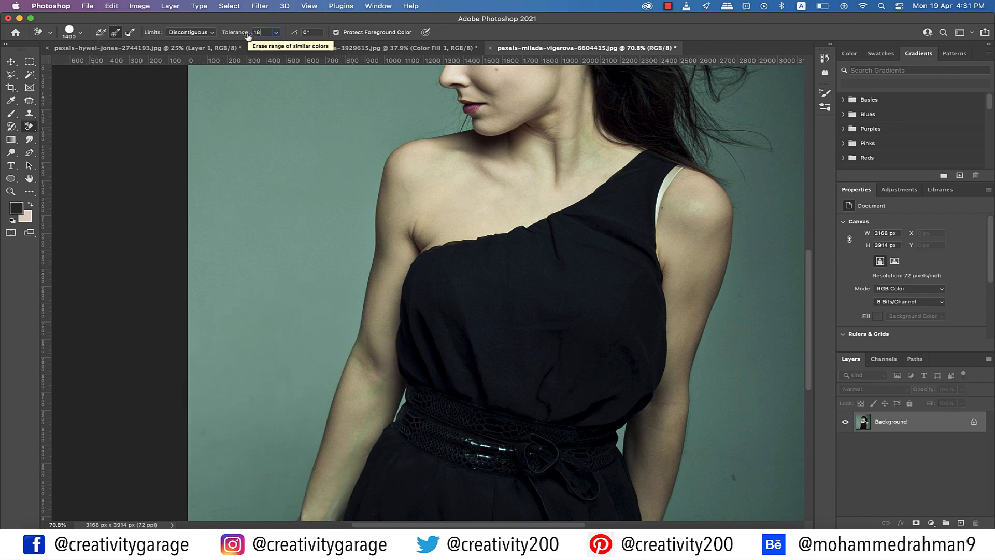
Lower the tolerance to 18%, erase the same spot beside the forearm as a test, and undo it.
left_click_drag(248, 34, 245, 33)
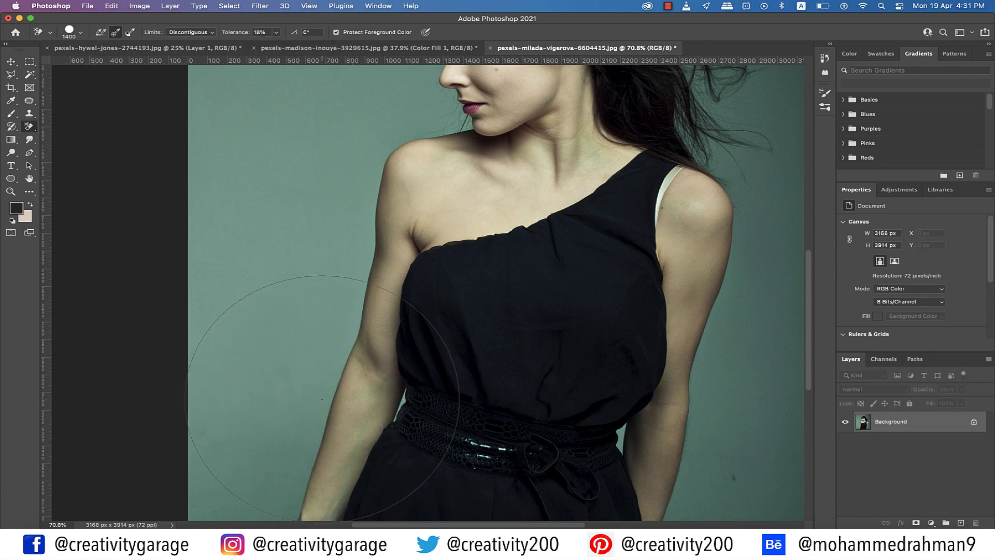
left_click(322, 413)
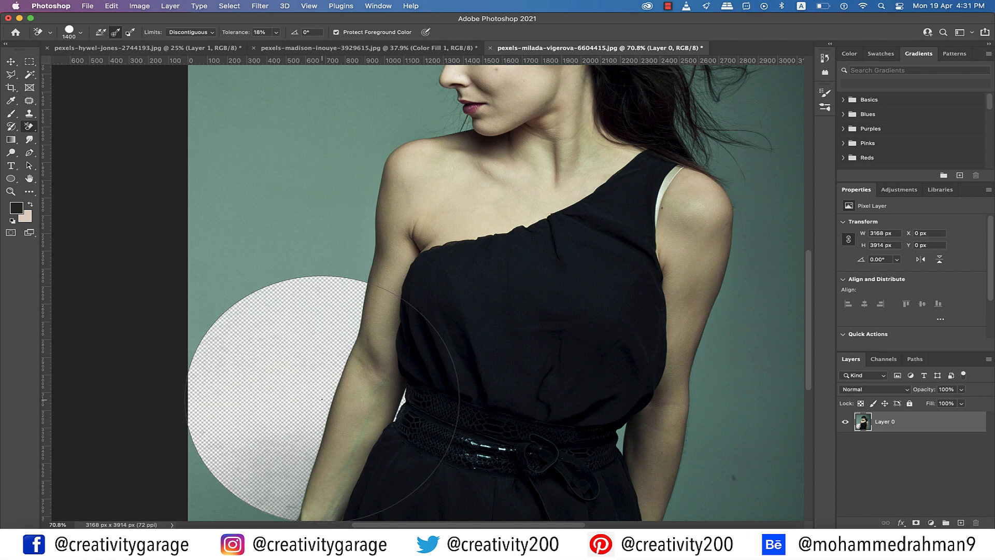
key("super+z")
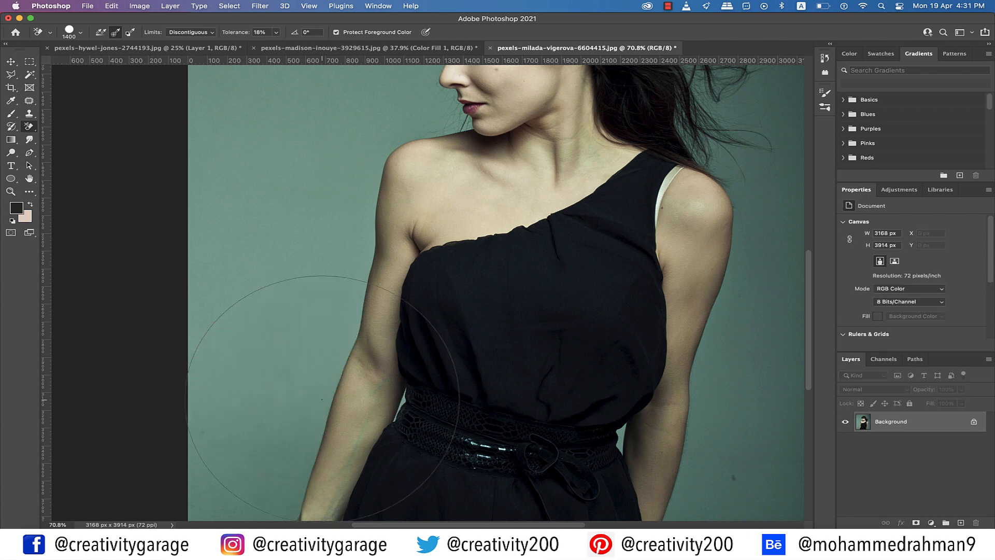
Set the eraser limits to Contiguous, test it on the background beside the forearm, and undo the erasure.
left_click(190, 32)
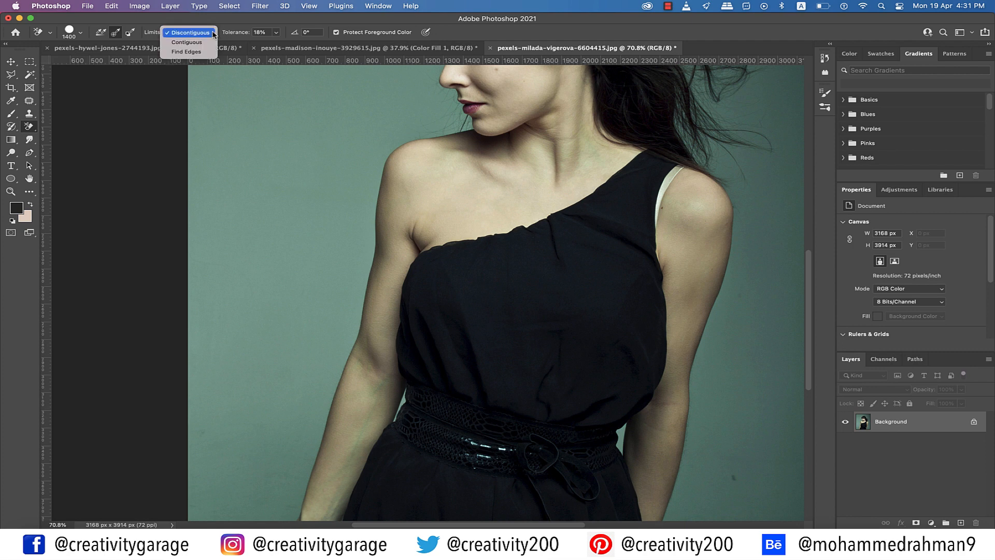
left_click(200, 42)
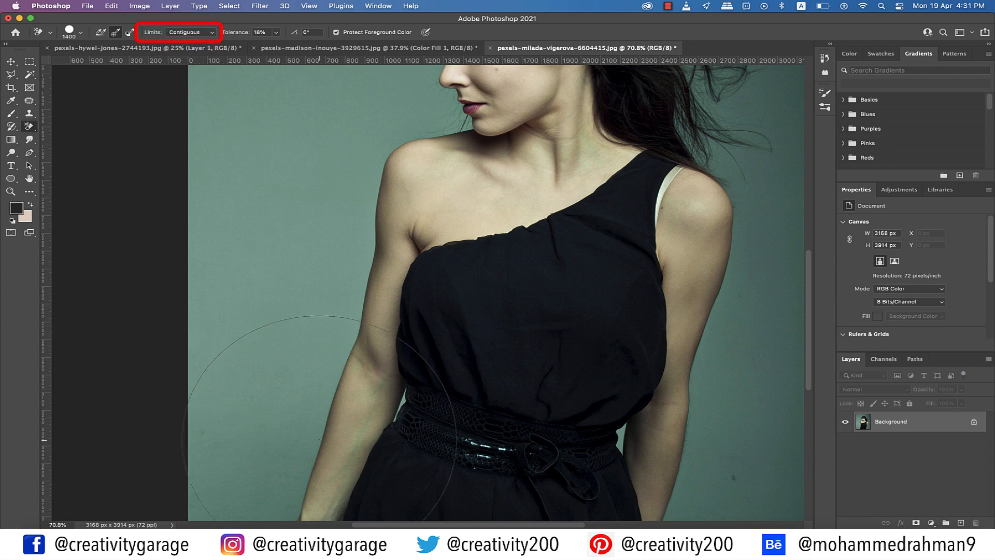
left_click(314, 401)
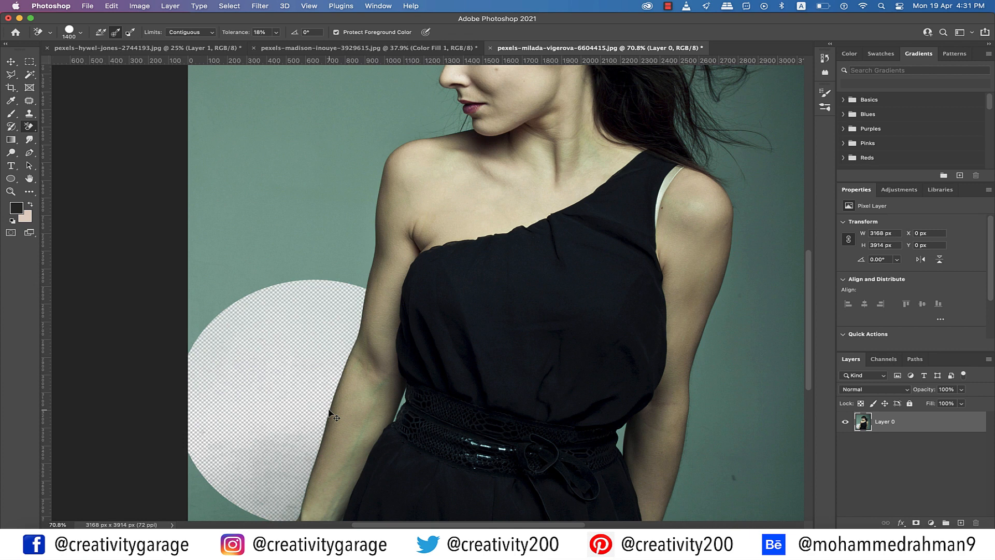
key("super+z")
Set the eraser limits to Find Edges and erase the background along the outer edge of the arm up to the bare shoulder.
left_click(211, 32)
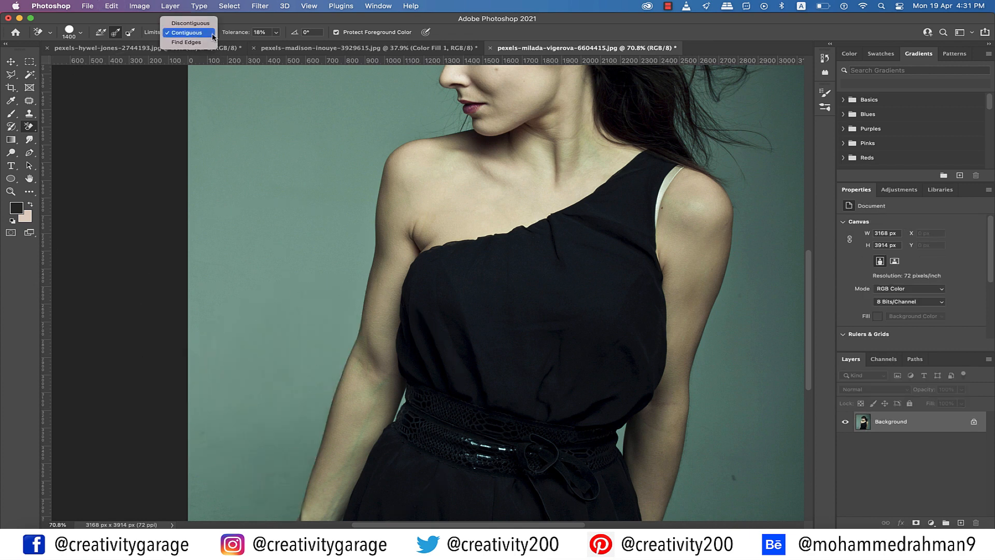
left_click(191, 42)
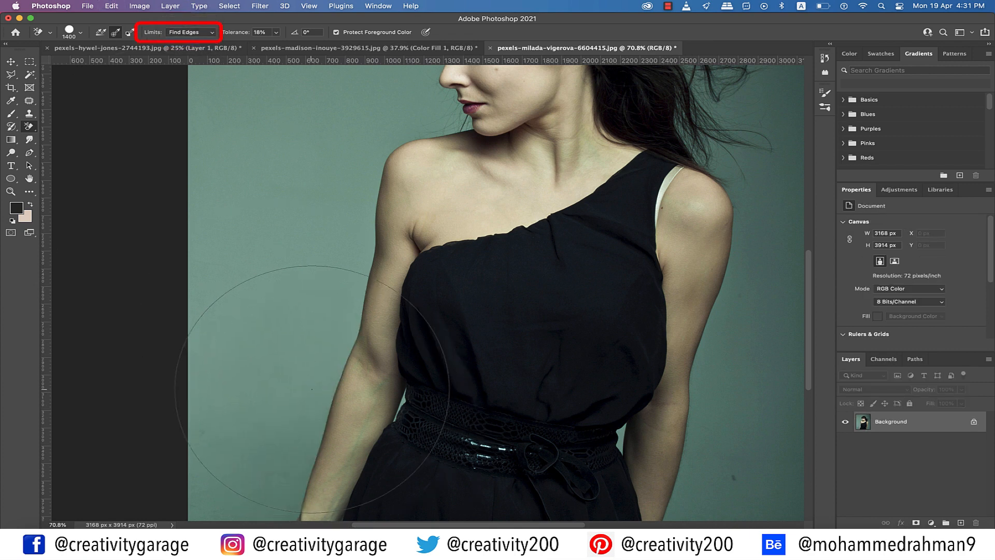
left_click(315, 395)
scroll(315, 395, "right", 1)
left_click(332, 351)
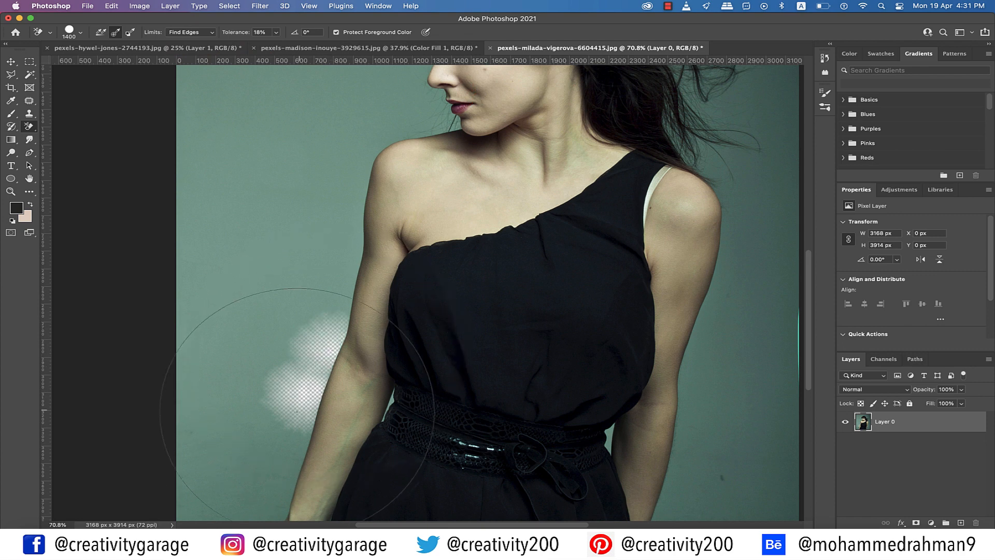
left_click(310, 399)
mouse_move(311, 399)
left_mouse_down()
mouse_move(359, 236)
mouse_move(360, 215)
mouse_move(341, 247)
mouse_move(355, 201)
mouse_move(342, 201)
mouse_move(351, 166)
mouse_move(346, 207)
left_mouse_up()
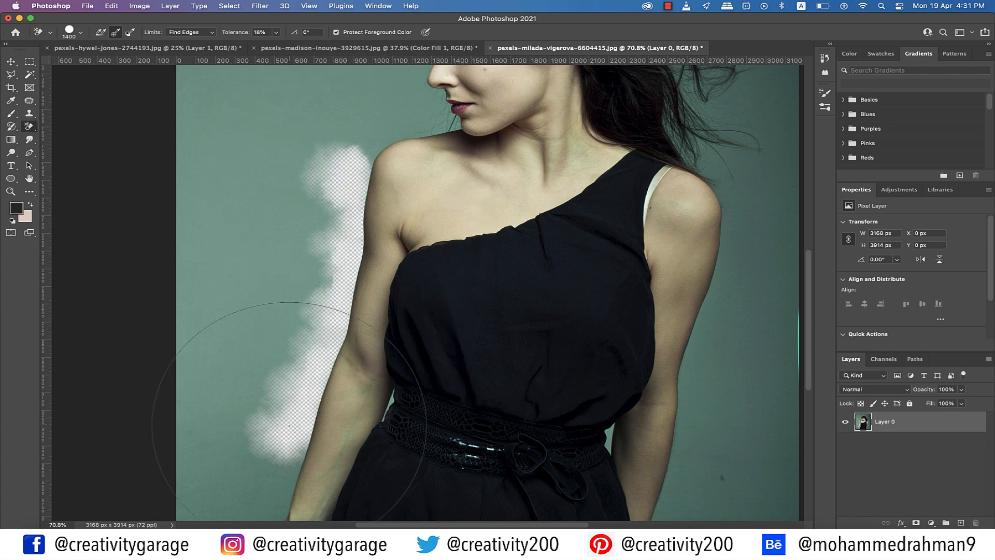
left_click(285, 480)
left_click(310, 445)
Undo all the erasing along the arm and shoulder.
key("super+z")
key("super+z")
key("super+z")
key("super+z")
key("super+z")
key("super+z")
key("super+z")
key("super+z")
key("super+z")
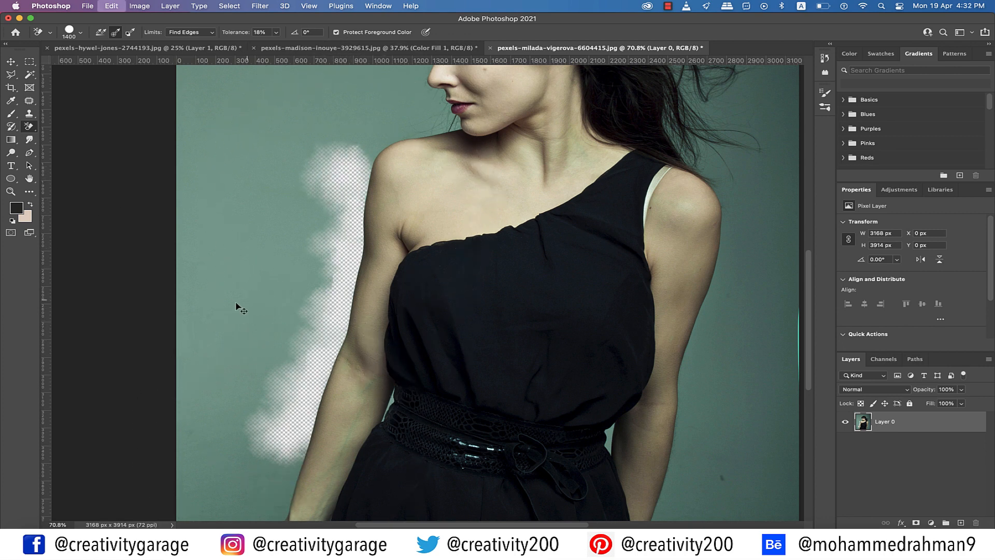
key("super+z")
key("super+z")
key("super+z")
key("super+z")
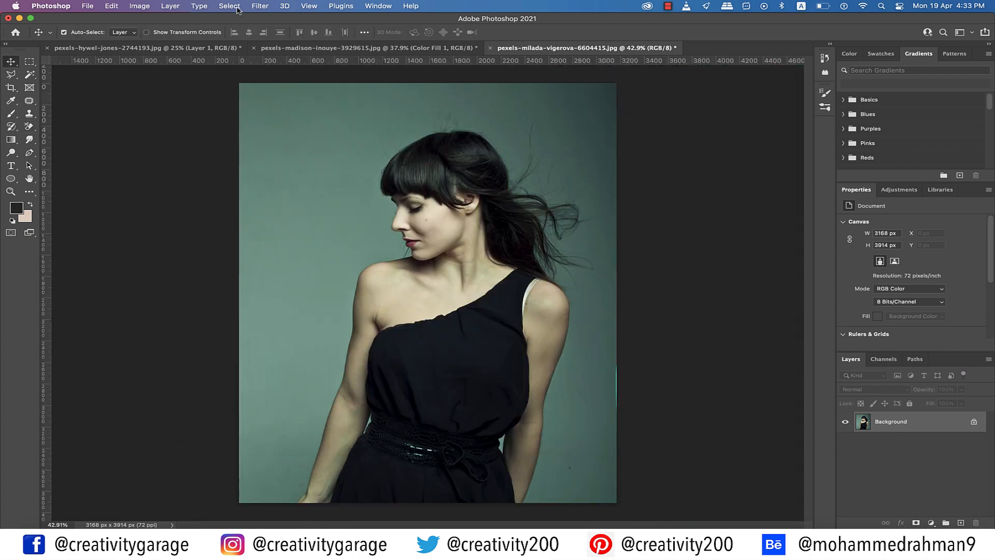
Select the woman with Select Subject and invert the selection to cover the background.
left_click(236, 8)
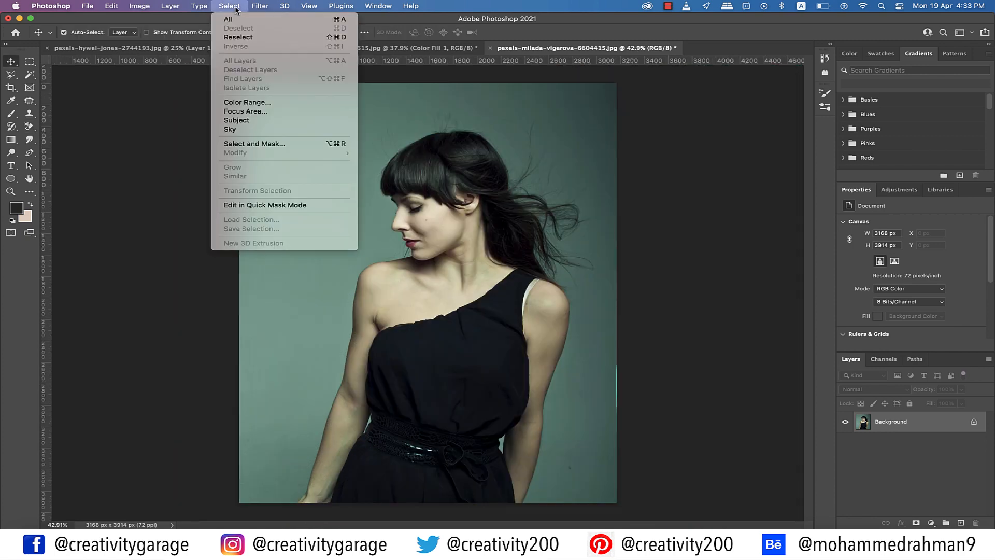
left_click(255, 120)
left_click(250, 123)
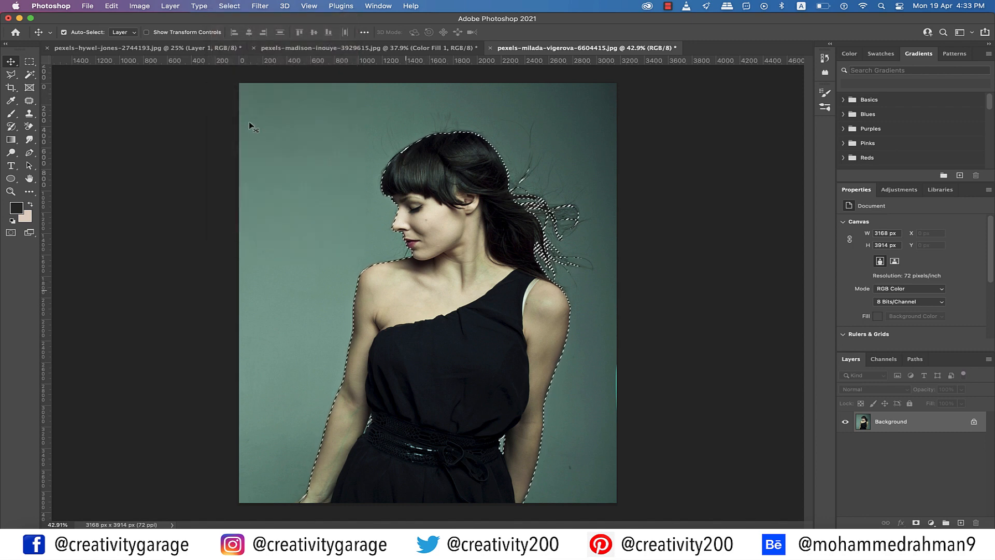
left_click(229, 7)
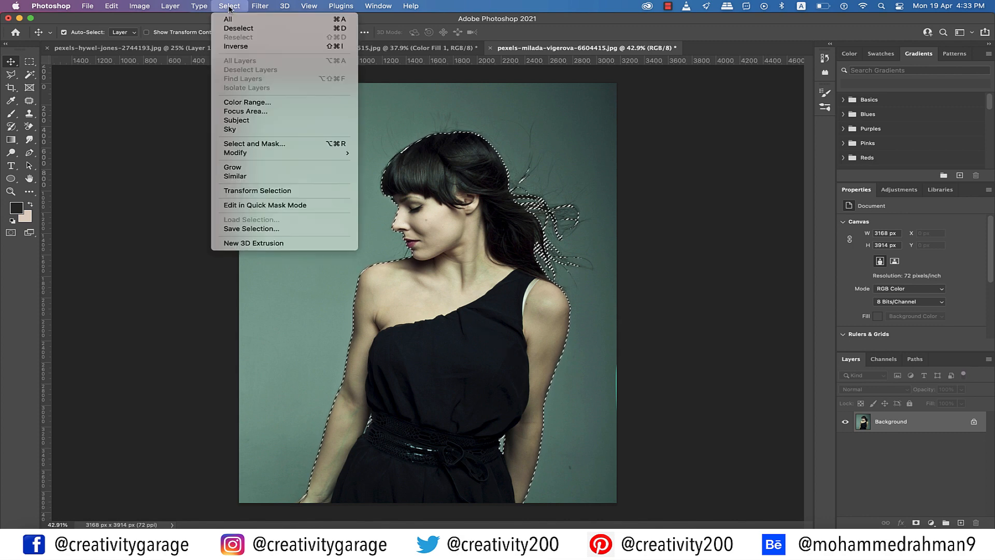
left_click(240, 52)
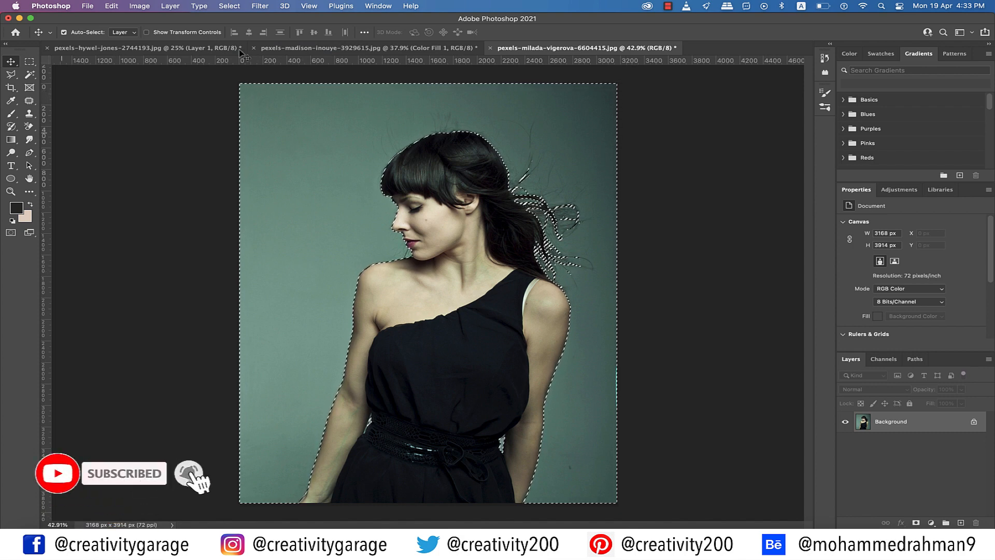
Erase the whole selected background around the woman with the Background Eraser at brush size 1700 px, Discontiguous limits and 100% tolerance.
left_click(29, 126)
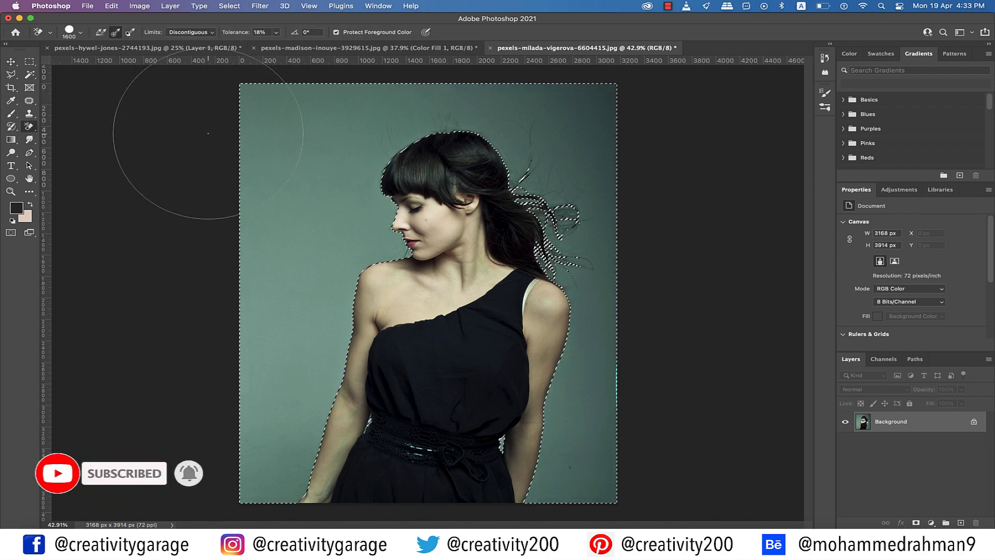
right_click(30, 128)
left_click(73, 125)
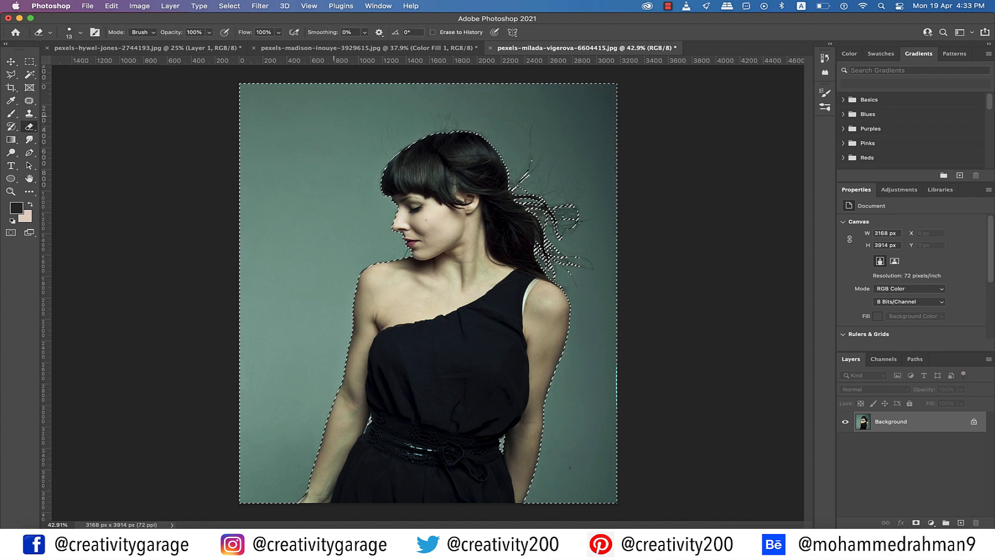
right_click(32, 130)
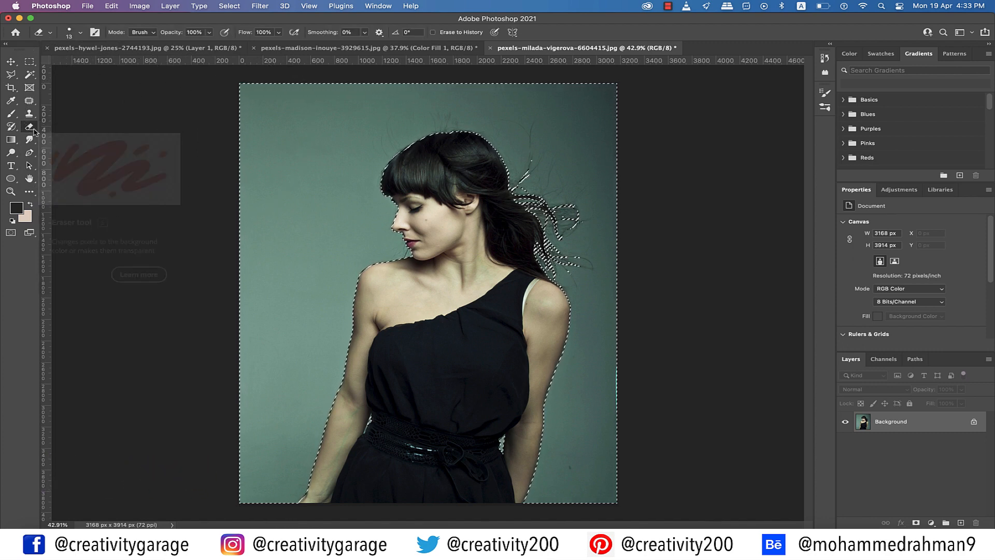
left_click(77, 134)
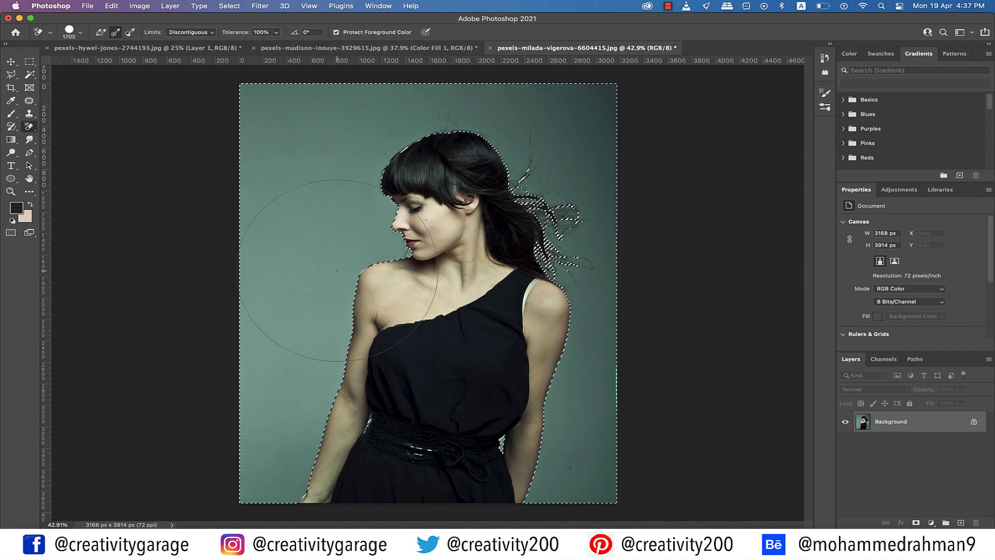
mouse_move(308, 257)
left_mouse_down()
mouse_move(504, 93)
mouse_move(603, 318)
mouse_move(582, 489)
mouse_move(526, 124)
left_mouse_up()
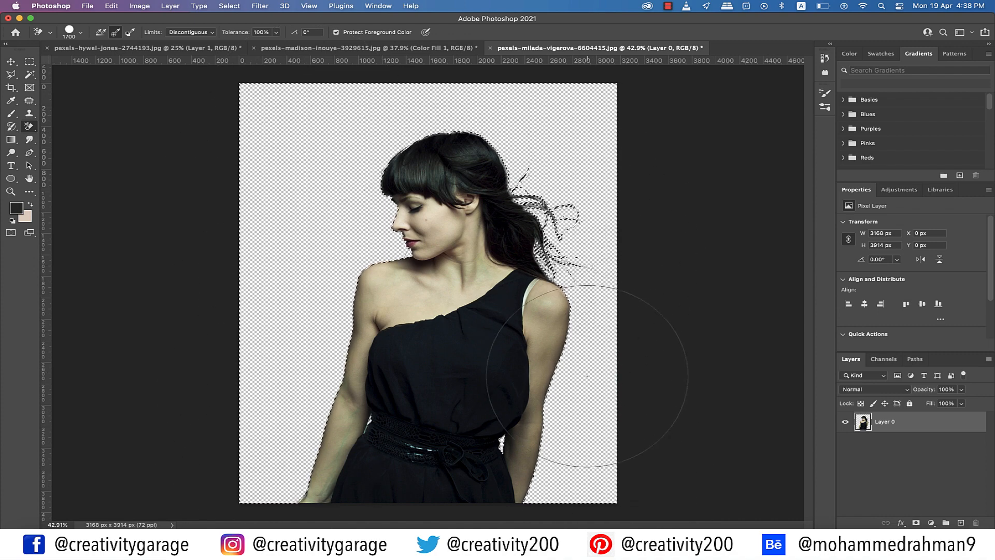
Clear the selection and add a solid color fill layer in ba8a0a beneath the woman's layer.
key("super+d")
left_click(172, 6)
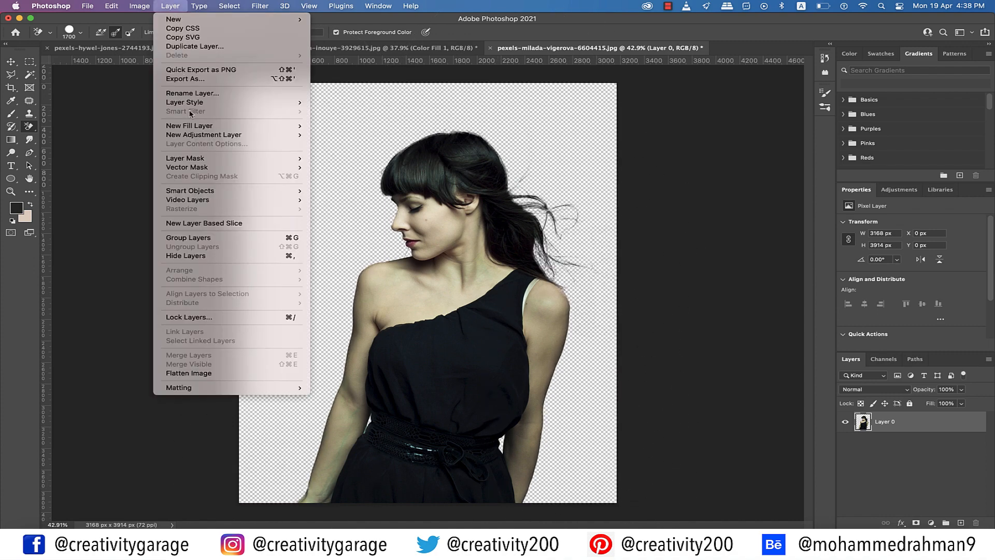
mouse_move(193, 128)
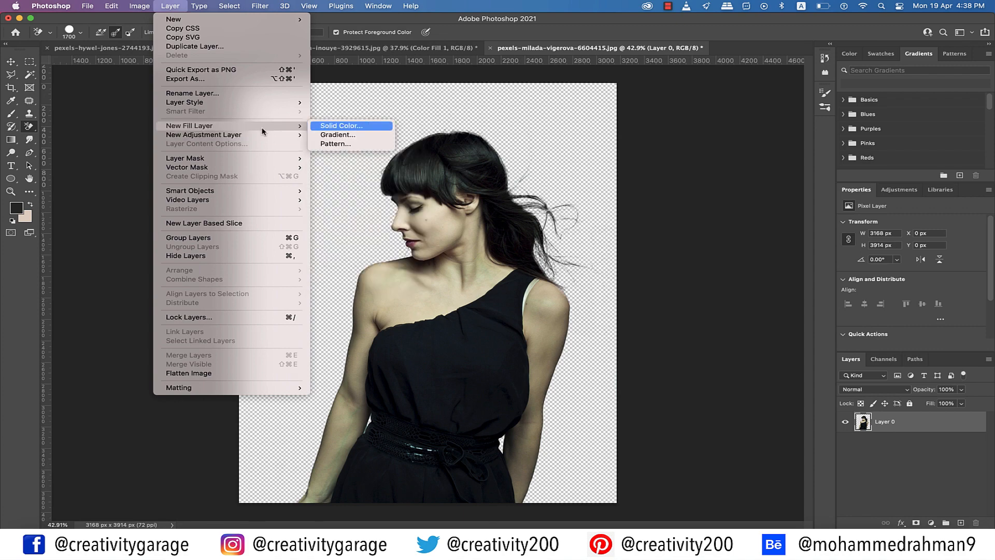
left_click(333, 131)
left_click(762, 185)
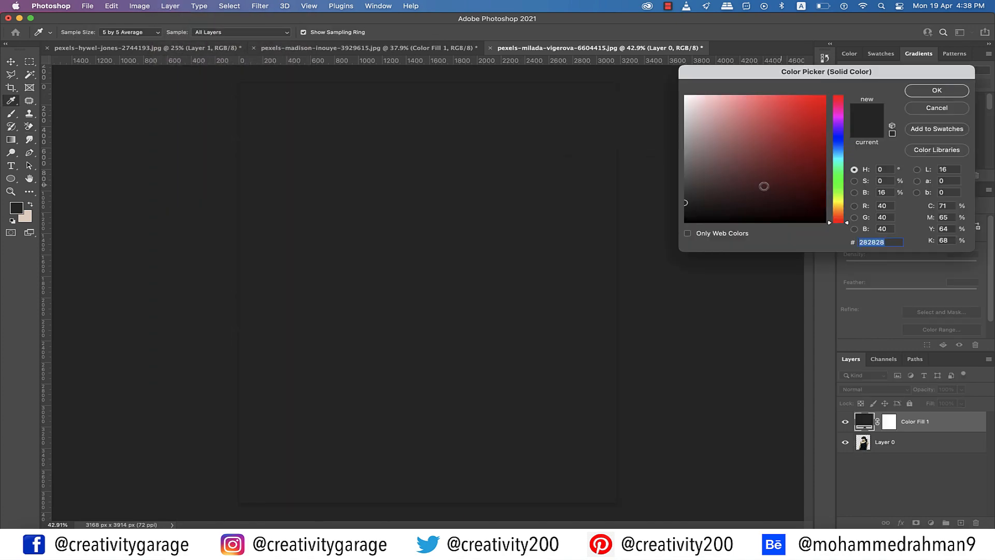
left_click_drag(813, 162, 814, 157)
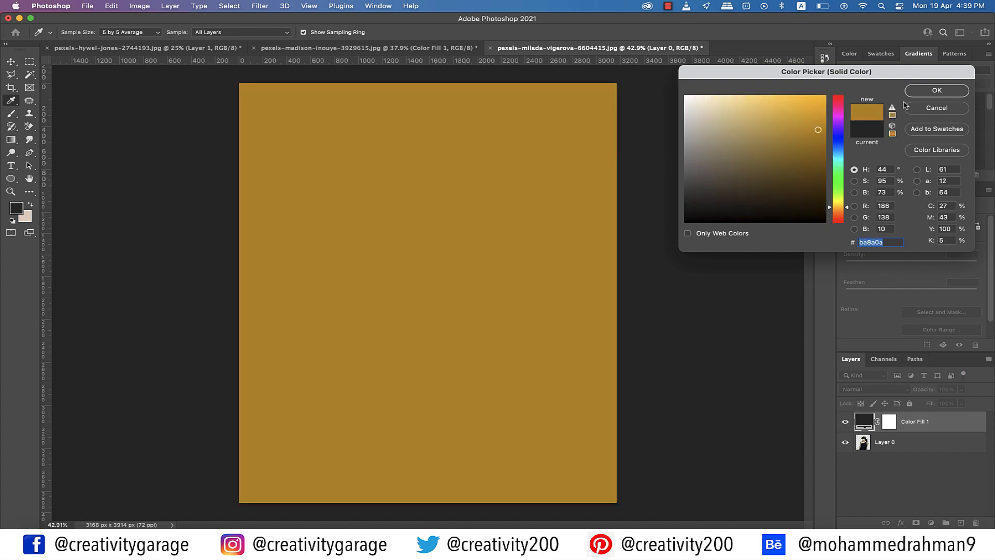
left_click(929, 91)
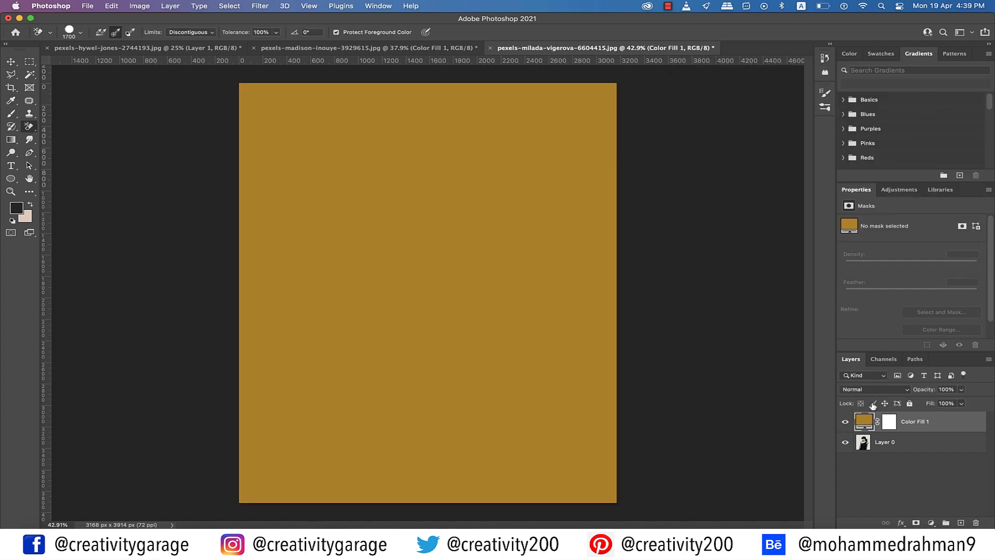
left_click_drag(869, 424, 868, 449)
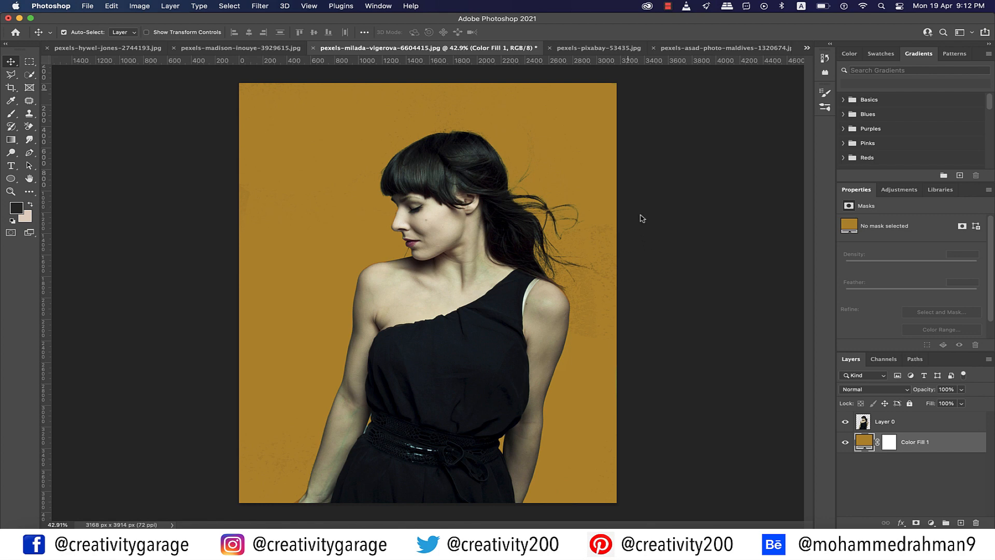
Try to erase the sky in pexels-pixabay-53435.jpg with the Background Eraser, using Continuous sampling and 25% tolerance.
left_click(605, 48)
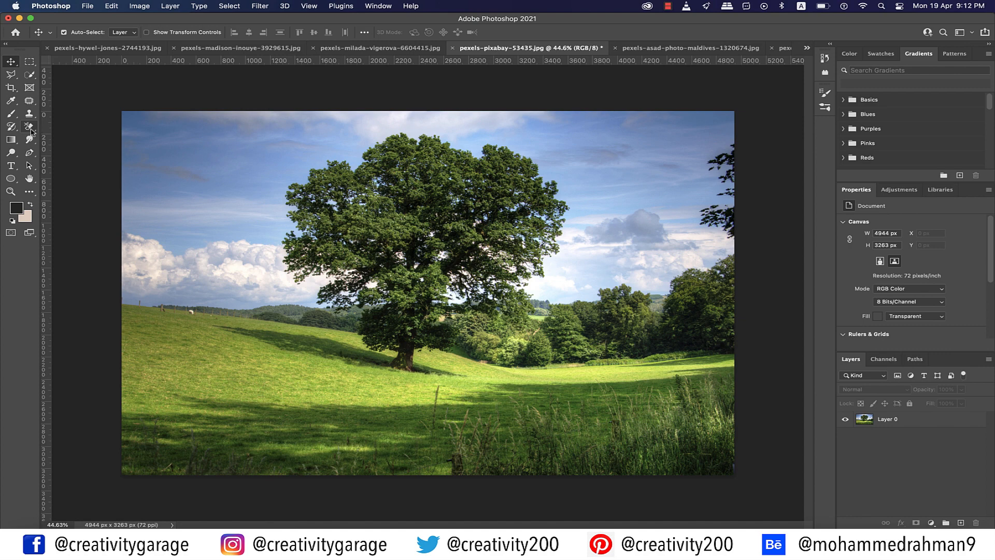
left_click(31, 129)
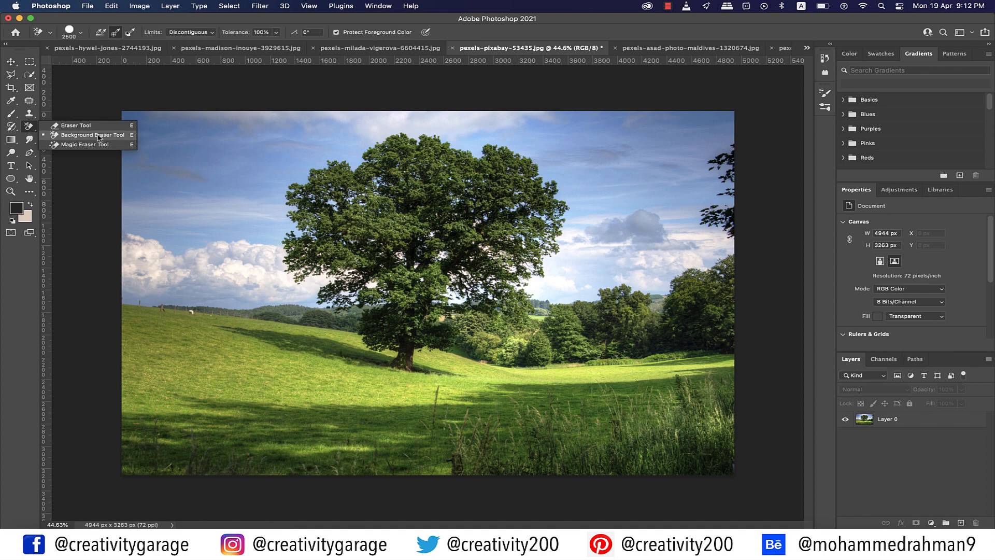
left_click(99, 137)
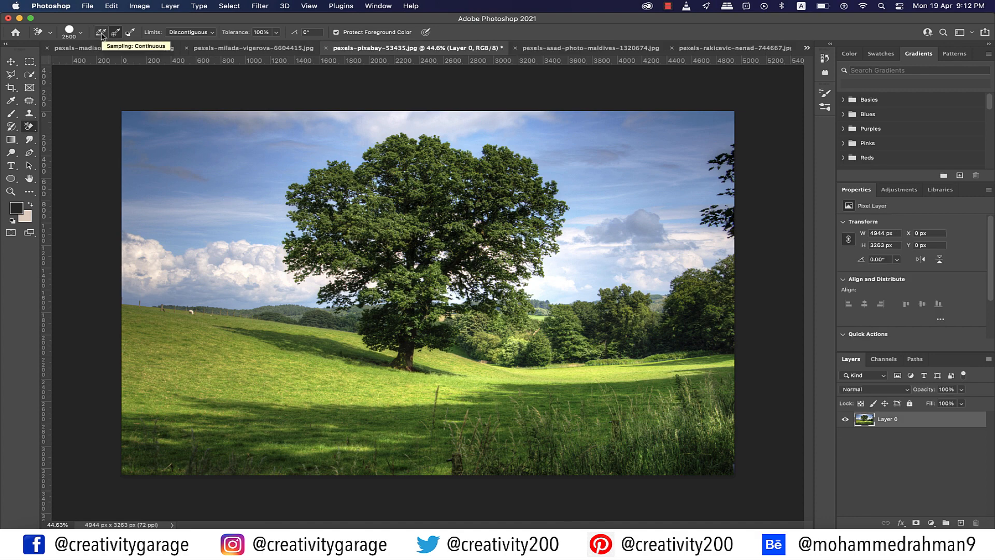
left_click(101, 32)
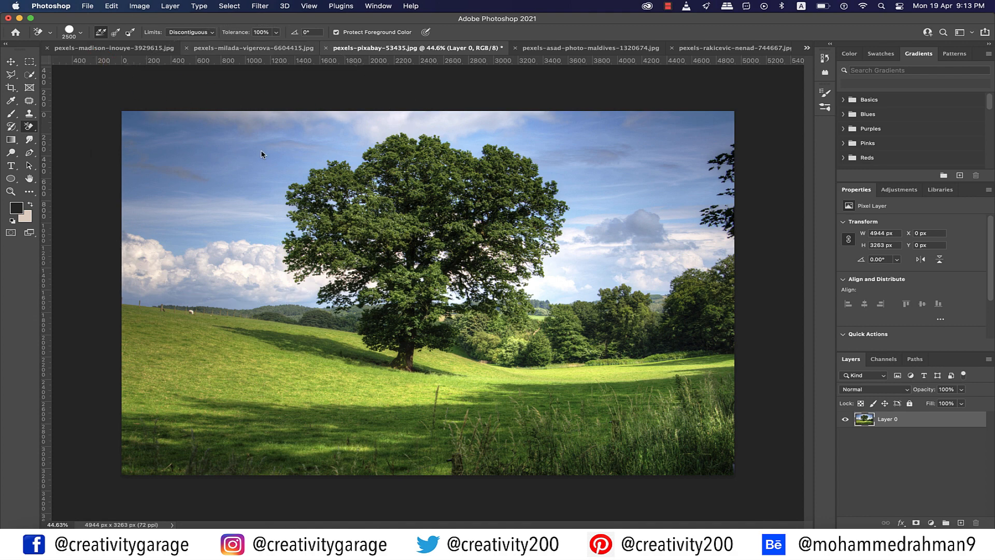
left_click(275, 33)
left_click_drag(275, 36, 238, 49)
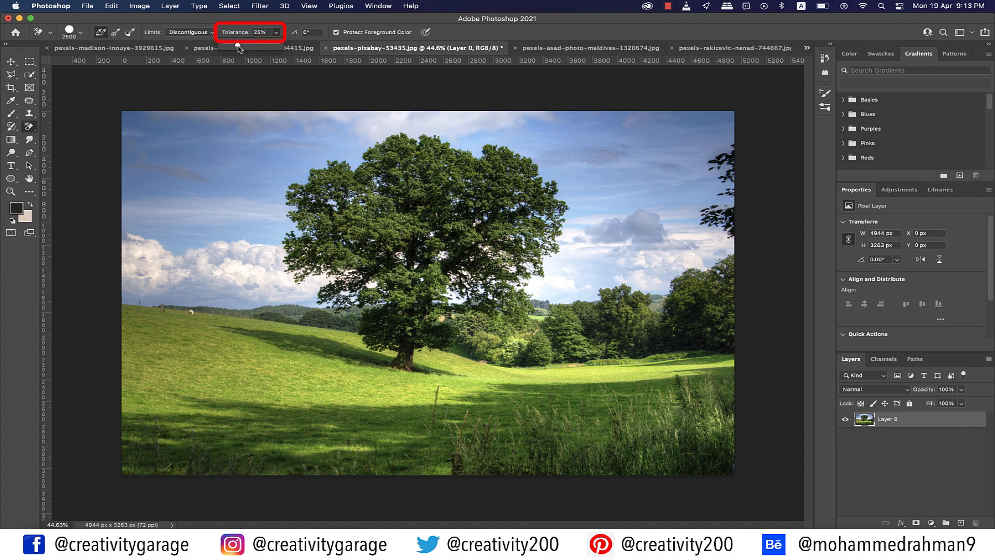
mouse_move(244, 114)
left_mouse_down()
mouse_move(185, 157)
mouse_move(357, 139)
mouse_move(473, 142)
mouse_move(584, 275)
mouse_move(314, 304)
mouse_move(272, 248)
mouse_move(269, 301)
mouse_move(115, 252)
mouse_move(142, 154)
mouse_move(210, 199)
mouse_move(599, 109)
mouse_move(615, 229)
mouse_move(708, 253)
mouse_move(674, 218)
mouse_move(263, 113)
mouse_move(264, 263)
mouse_move(655, 241)
mouse_move(324, 134)
left_mouse_up()
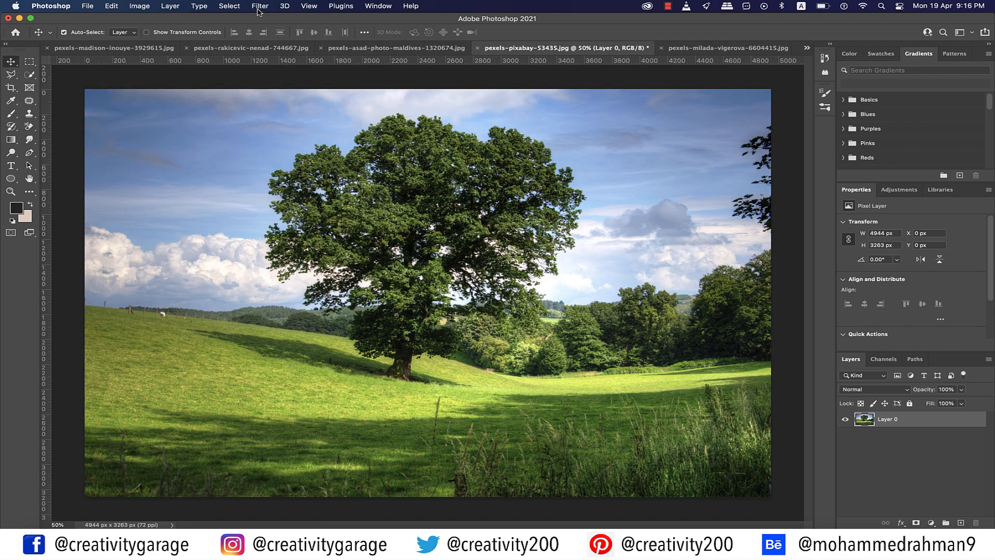
Select the sky in the tree photo with Select Sky and preview the selection in Quick Mask mode.
left_click(229, 5)
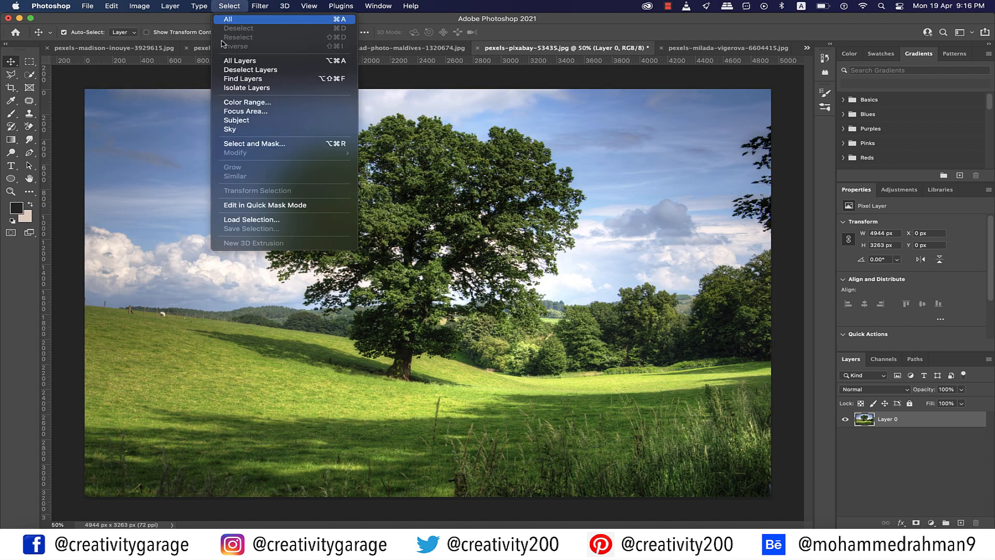
left_click(240, 133)
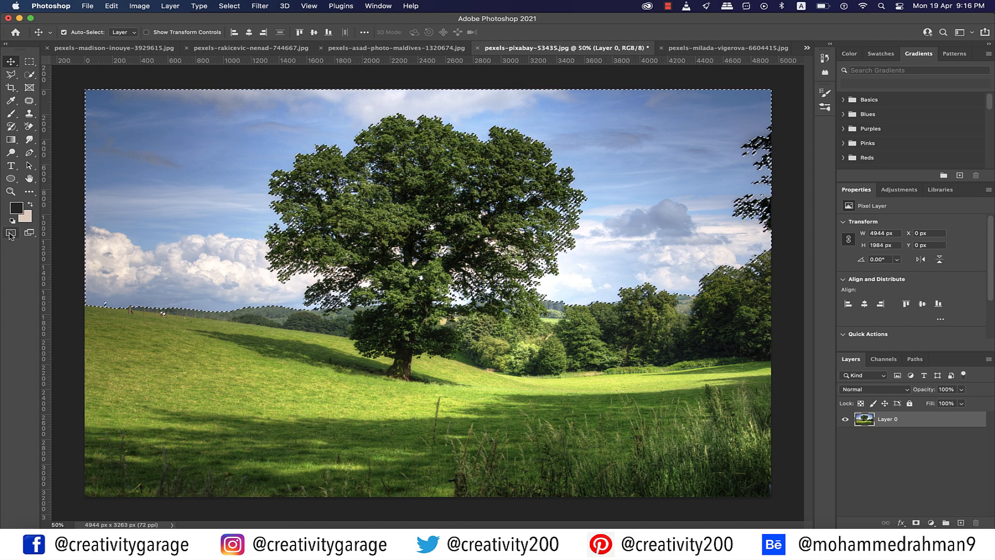
left_click(10, 234)
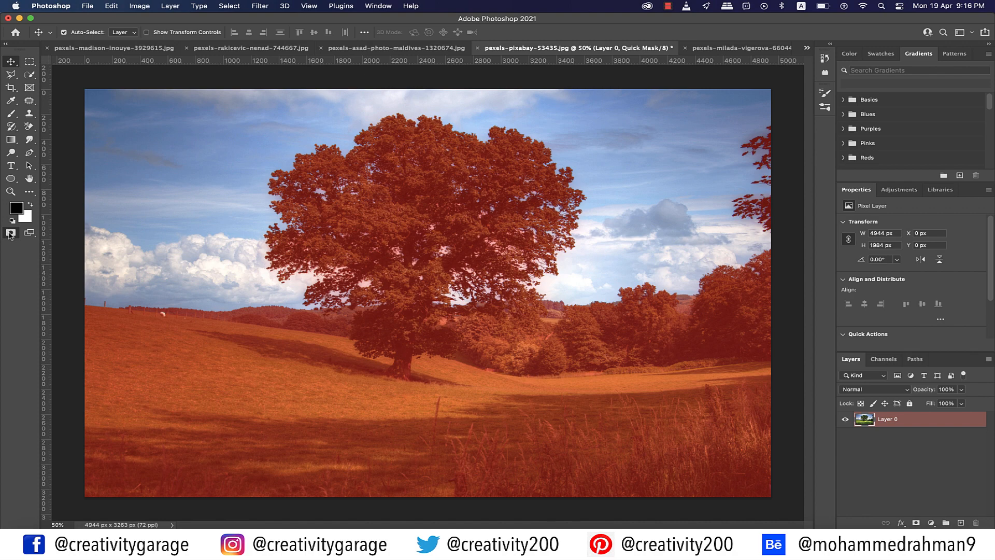
left_click(10, 233)
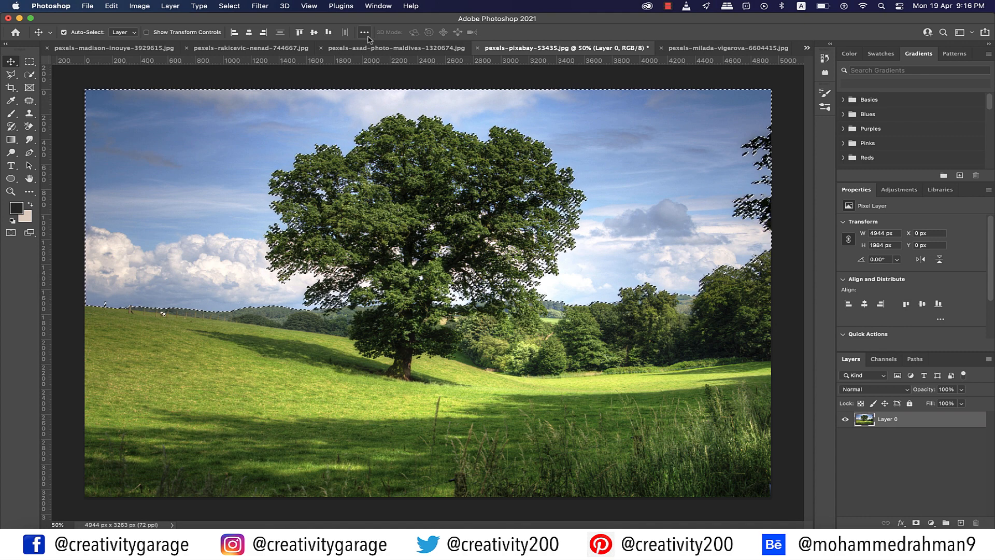
Delete the selected sky behind the tree and clear the selection.
key("Delete")
key("BackSpace")
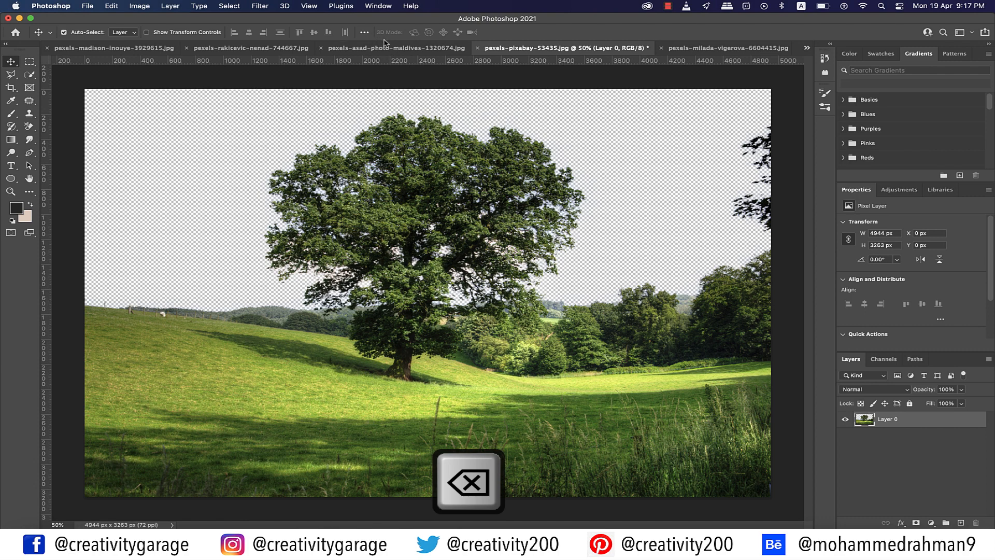
key("super+d")
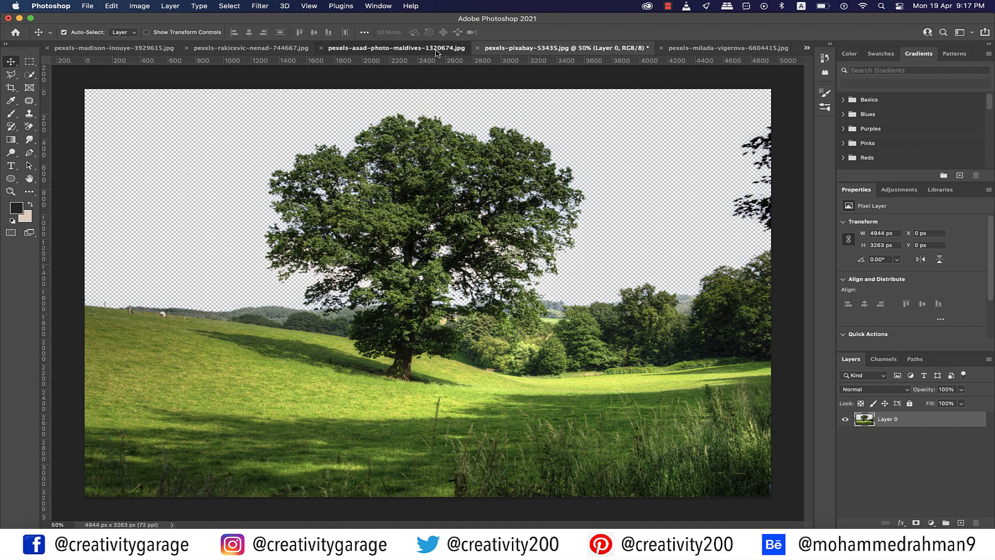
Copy the Maldives beach photo into the tree document as a new layer.
left_click(436, 50)
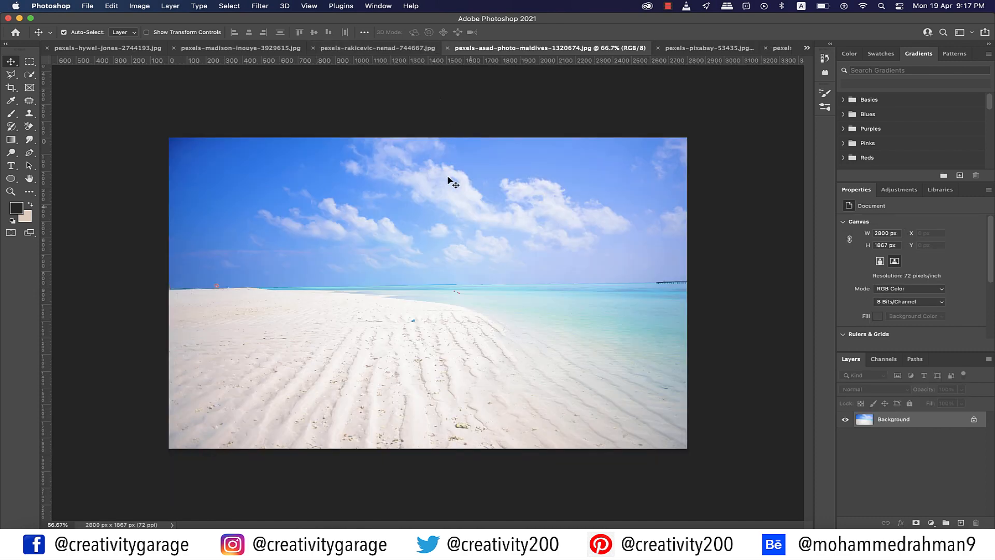
left_click(710, 48)
left_click_drag(554, 183, 228, 190)
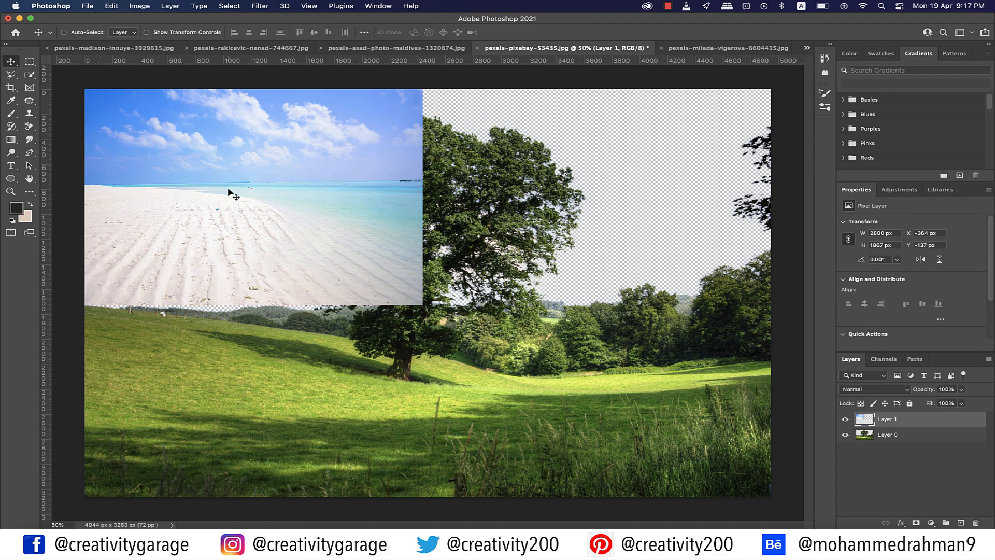
Scale the beach image to about 179.45% so it covers the canvas, and move its layer below the tree layer.
key("super+t")
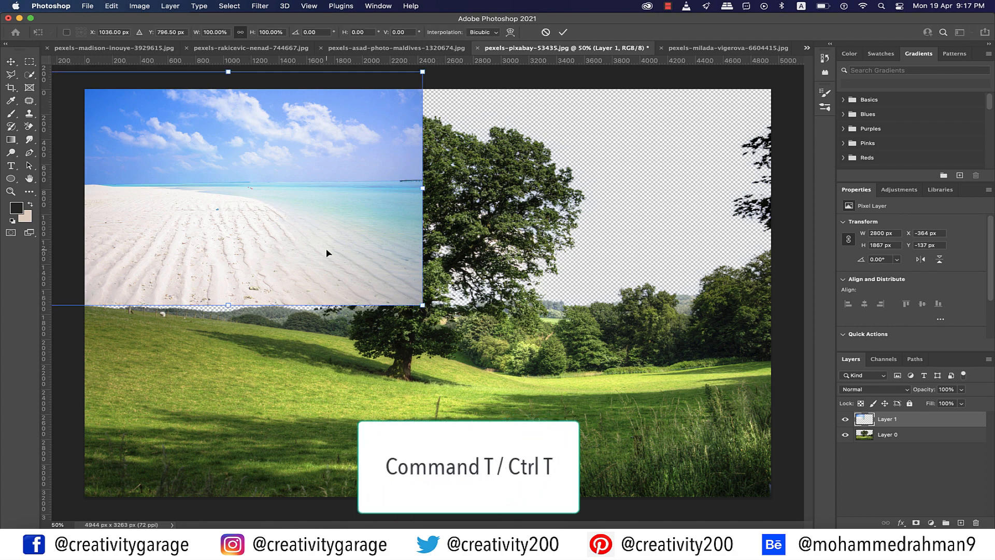
left_click_drag(326, 252, 377, 270)
left_click_drag(472, 322, 770, 496)
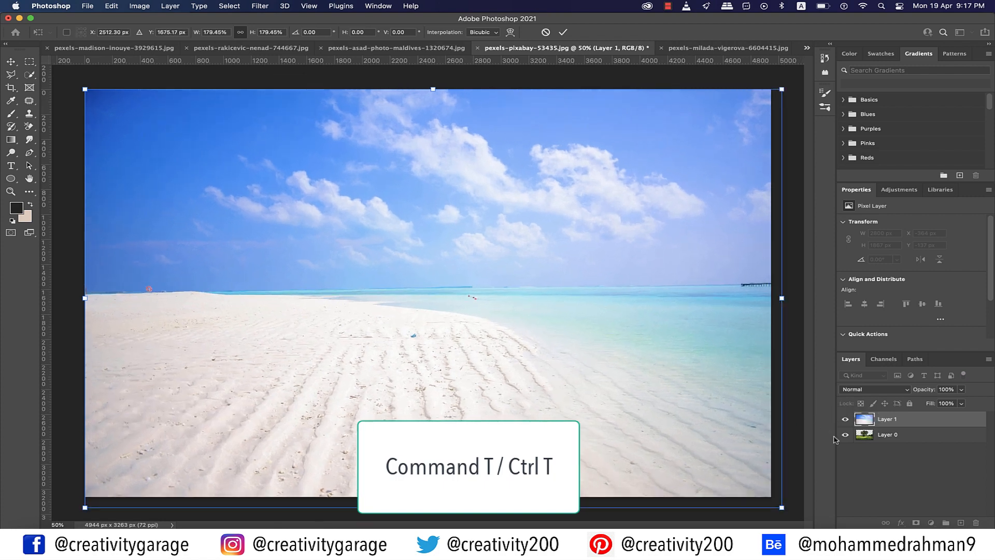
left_click(562, 33)
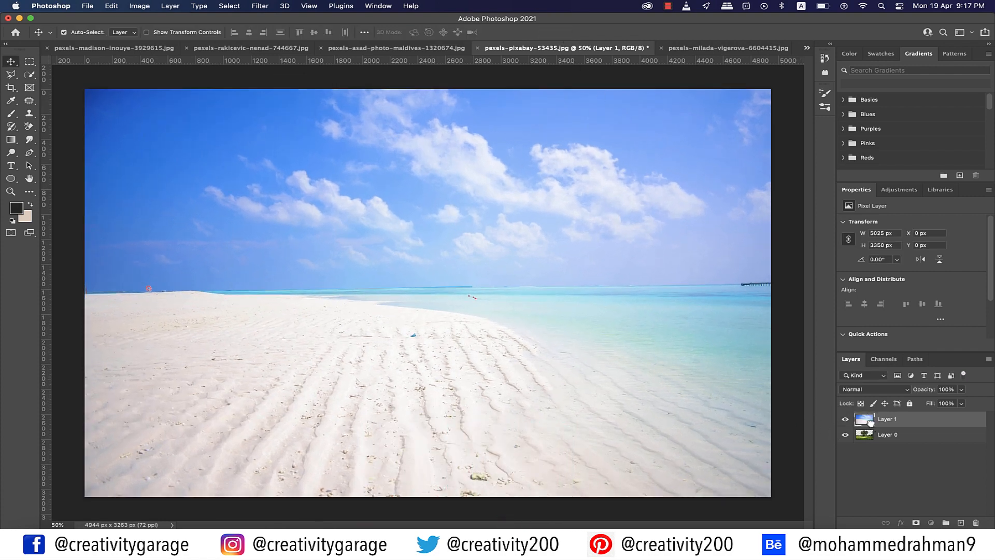
left_click_drag(874, 420, 876, 446)
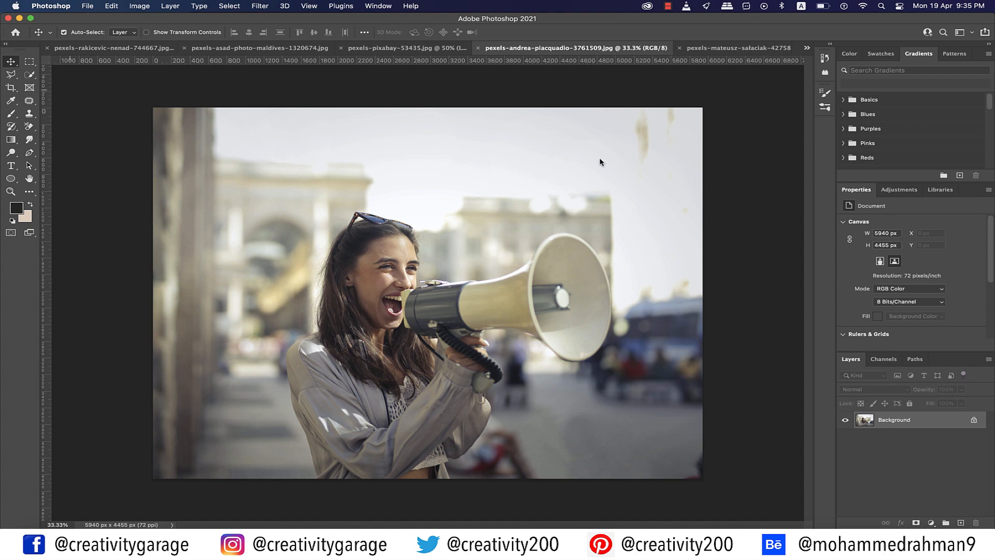
Select the woman with the megaphone using Select Subject and inspect the selection's edges in Quick Mask mode.
left_click(227, 8)
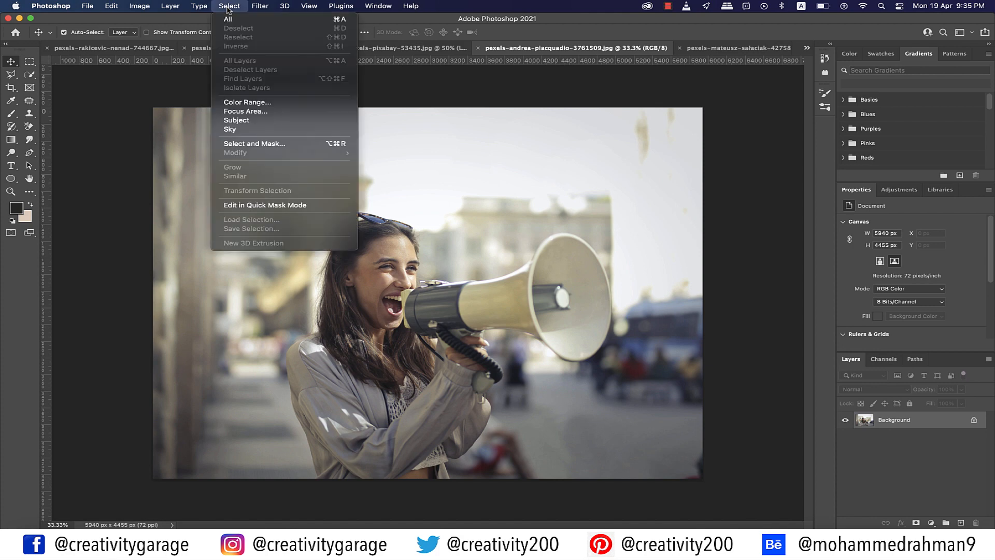
left_click(236, 120)
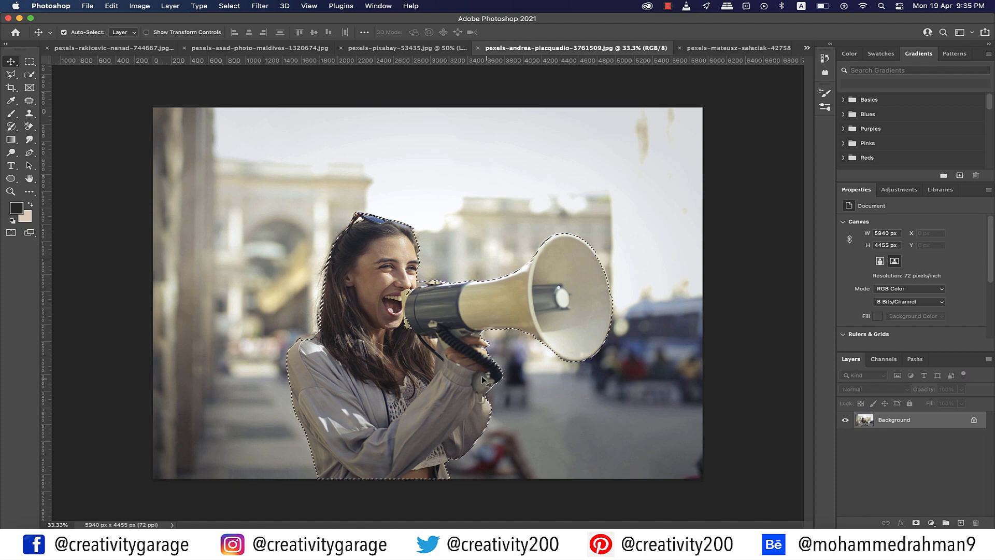
left_click(11, 233)
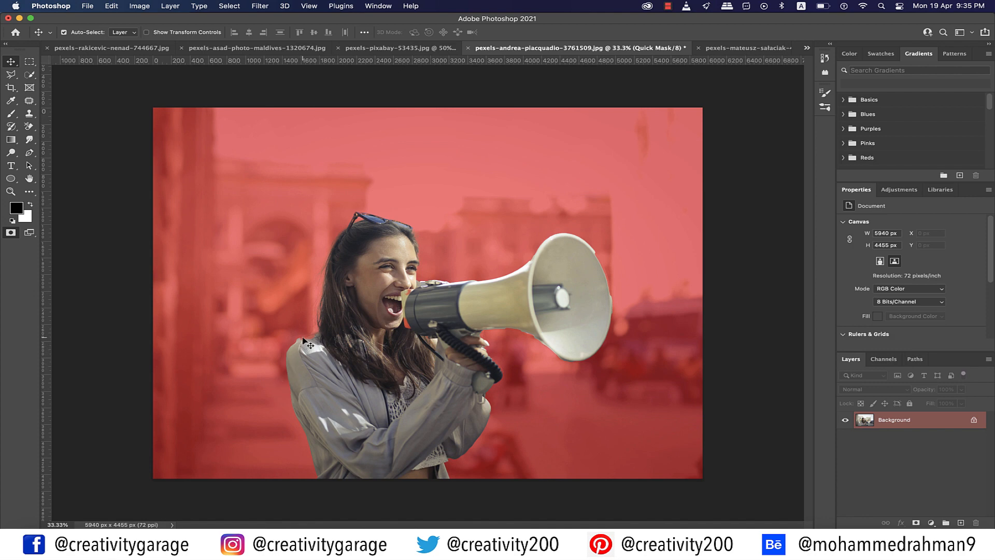
scroll(303, 338, "up", 5)
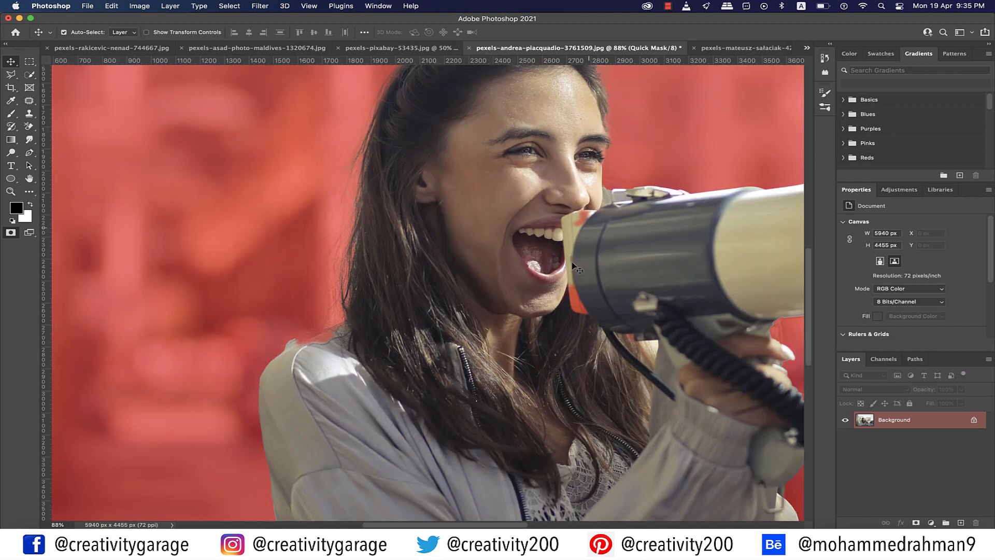
scroll(574, 267, "right", 5)
scroll(574, 267, "right", 3)
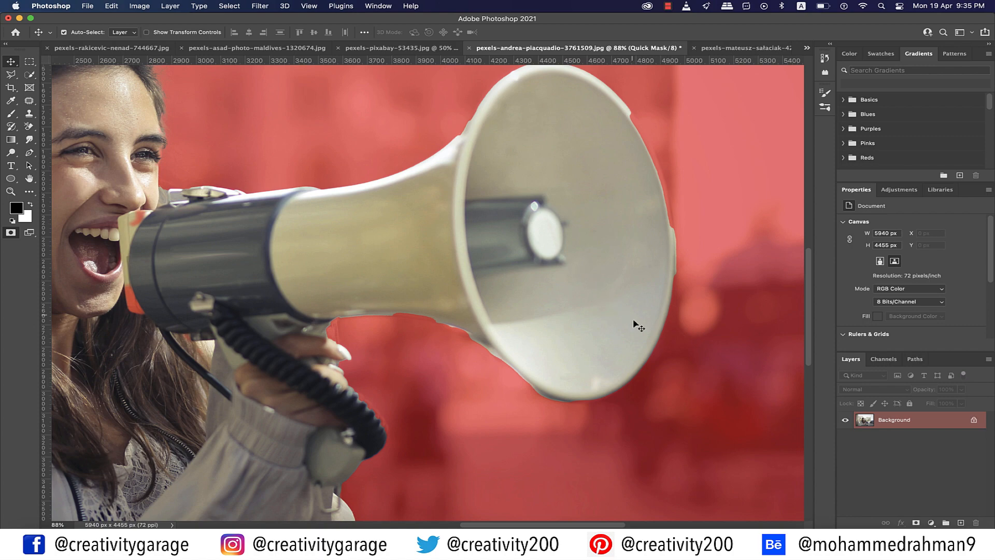
key("super+0")
left_click(10, 233)
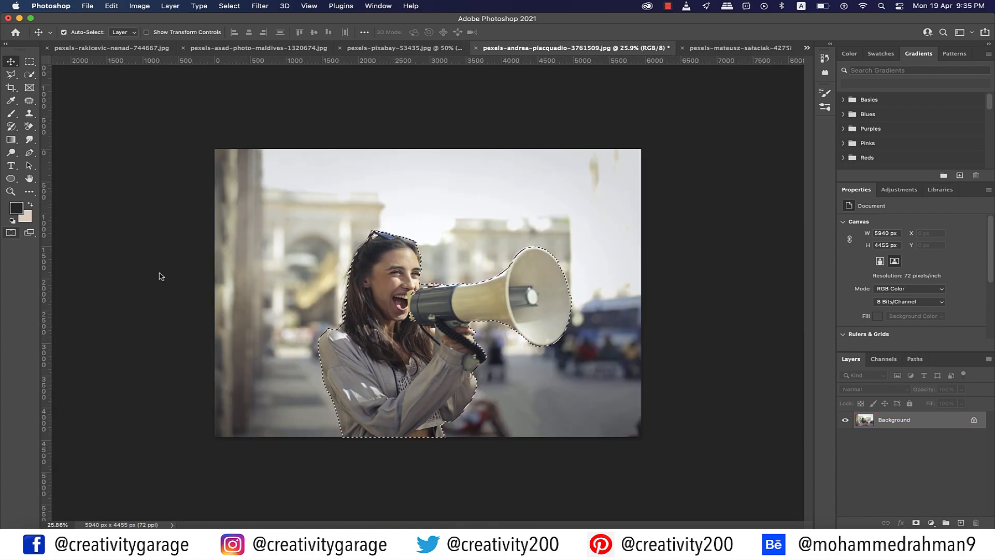
Refine the selection beneath the megaphone beside the woman's hand with the Quick Selection tool, adding and subtracting areas along the edge.
left_click(30, 74)
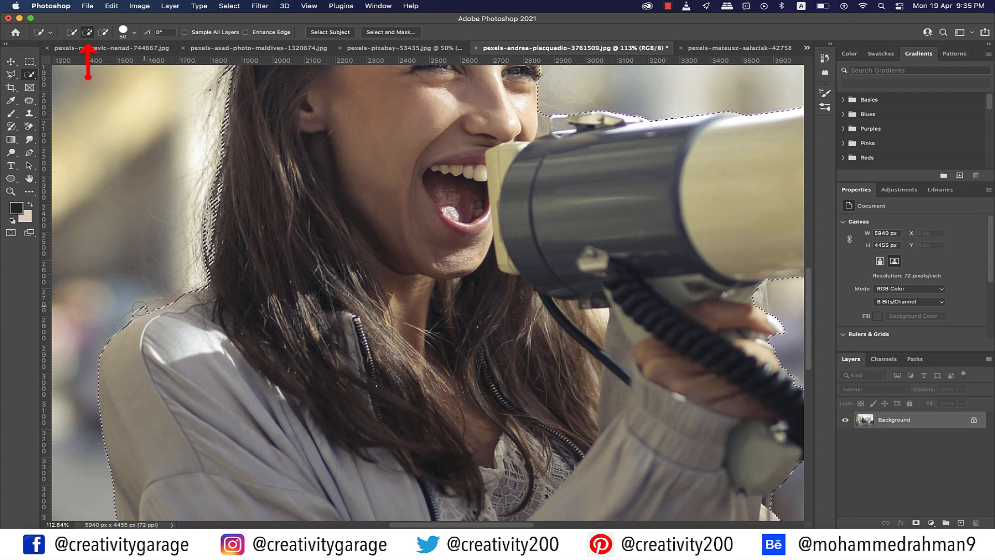
key("alt")
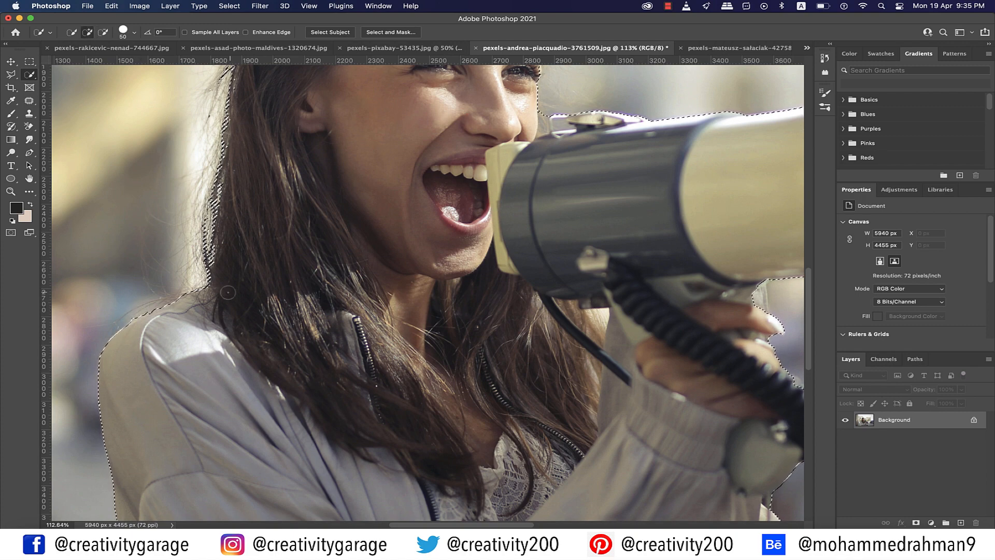
scroll(228, 293, "down", 15)
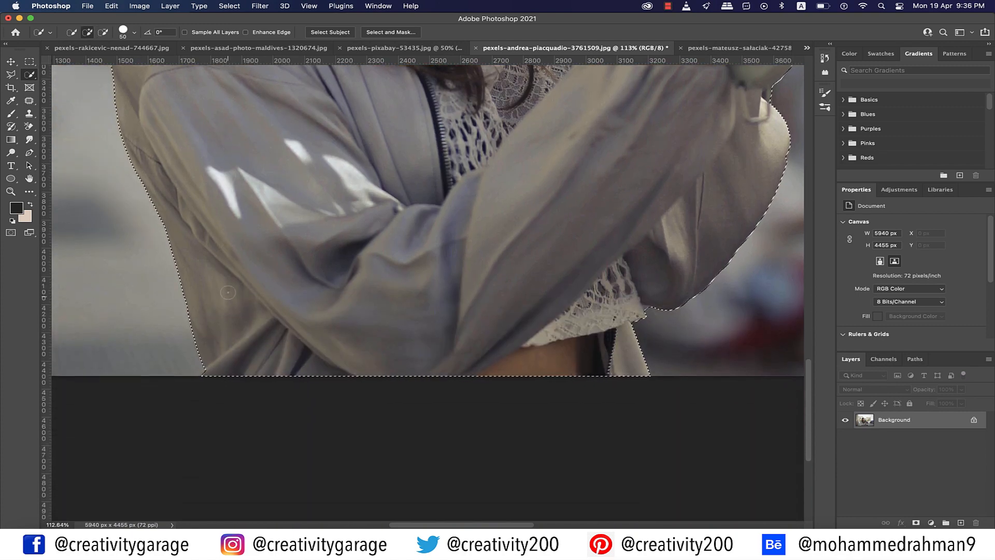
scroll(227, 293, "right", 5)
scroll(596, 215, "up", 15)
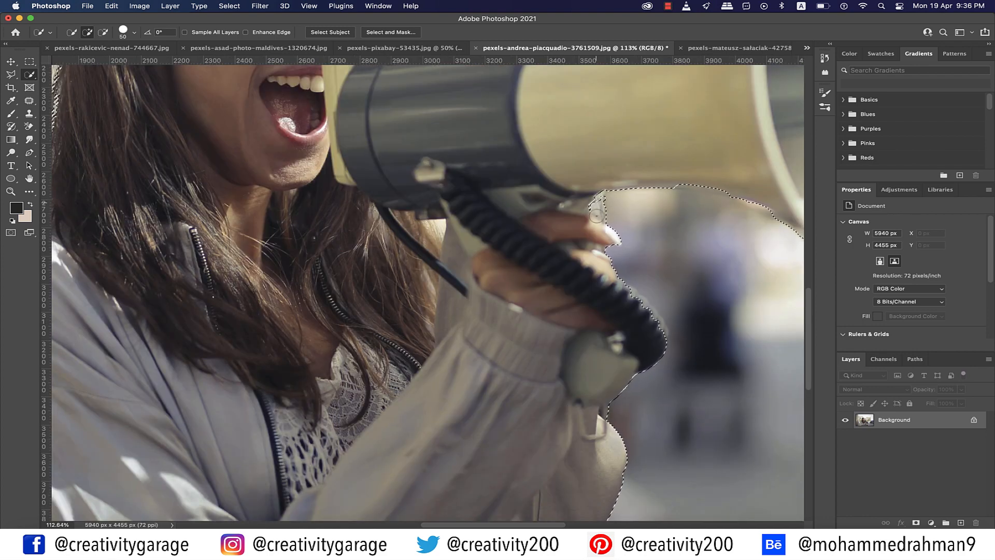
scroll(665, 211, "right", 4)
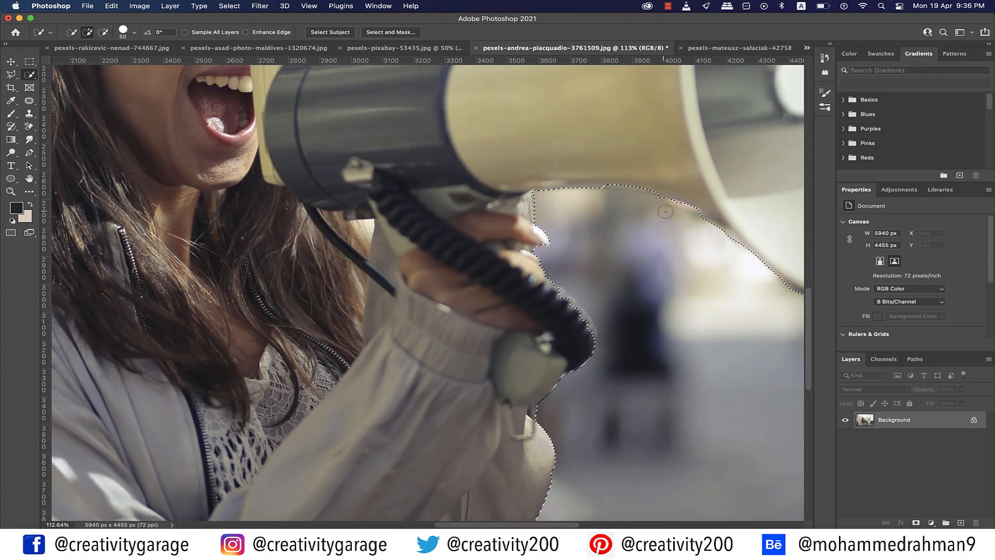
left_click(601, 186)
left_click(589, 208, "alt")
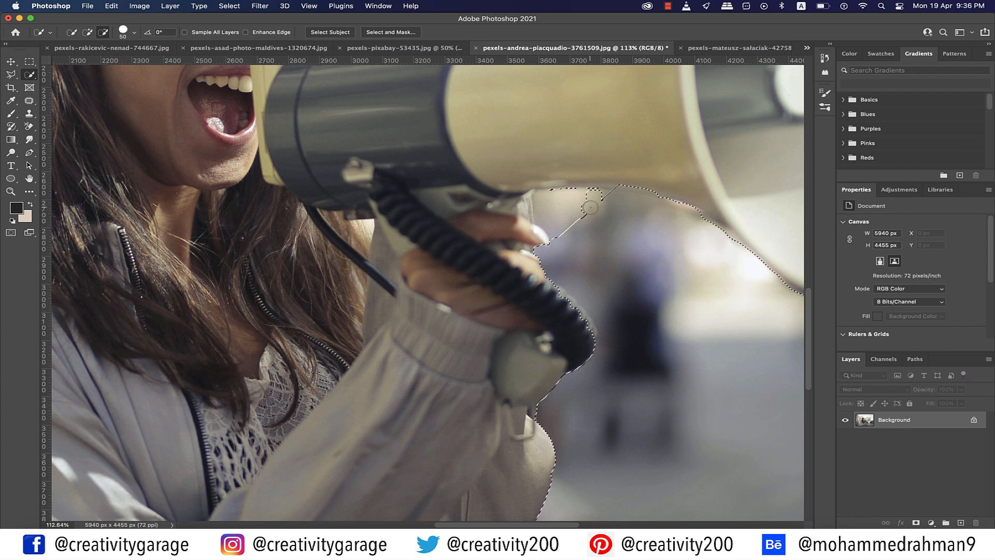
mouse_move(573, 212)
left_mouse_down()
mouse_move(542, 202)
mouse_move(558, 235)
left_mouse_up()
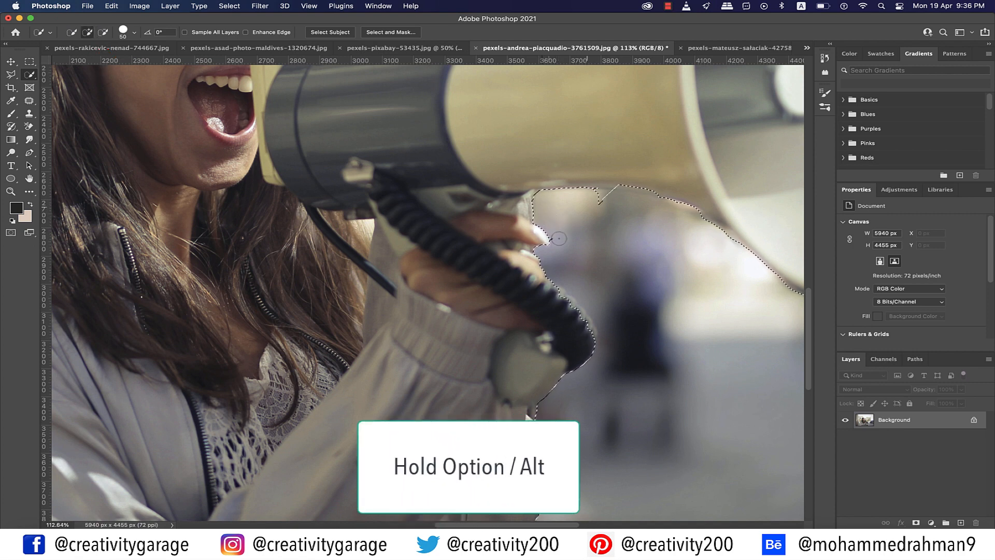
key("alt")
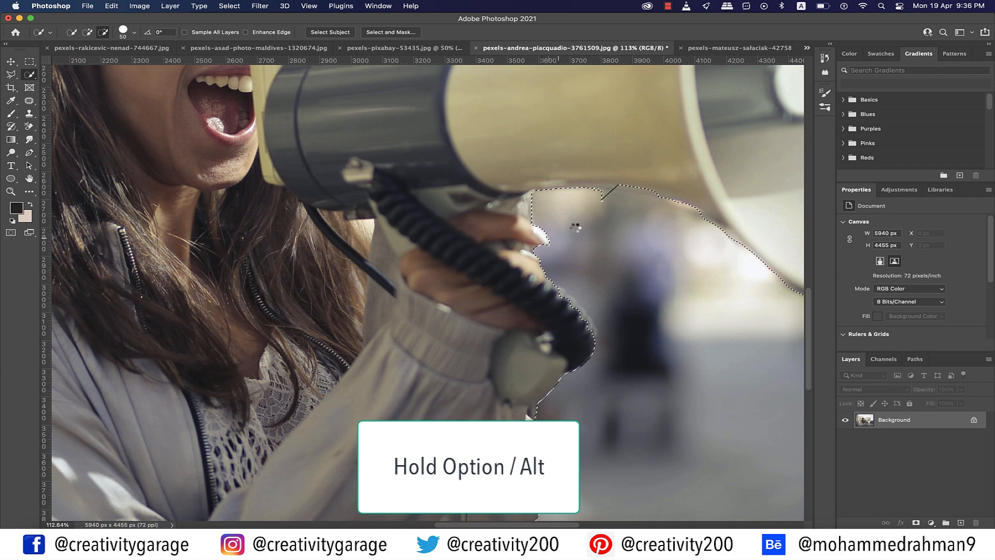
left_click(604, 201, "alt")
left_click_drag(613, 183, 621, 183)
Correct the selection along the outer rim of the megaphone's horn by adding missed edges and subtracting background with Quick Selection.
scroll(641, 185, "right", 5)
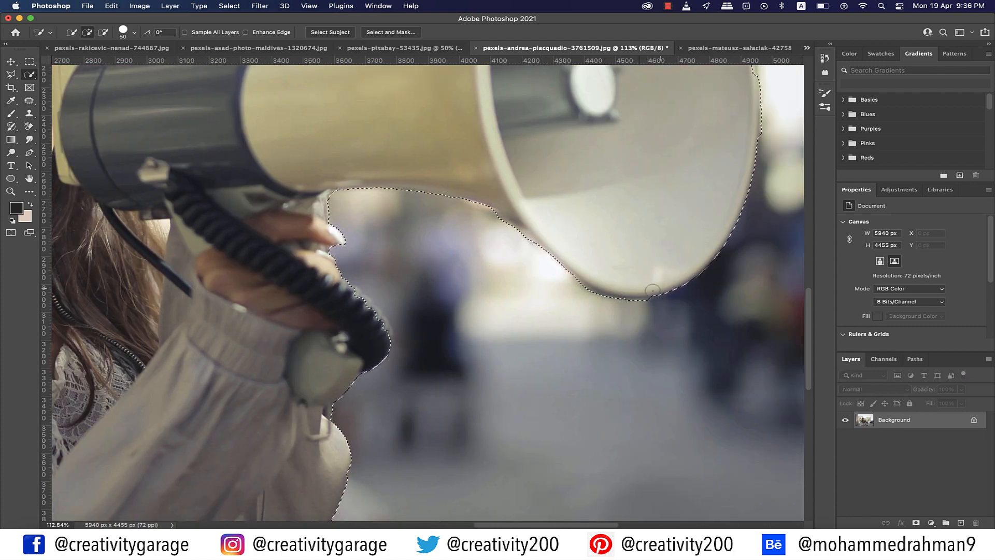
scroll(630, 293, "up", 5)
scroll(630, 293, "right", 3)
scroll(690, 237, "up", 1)
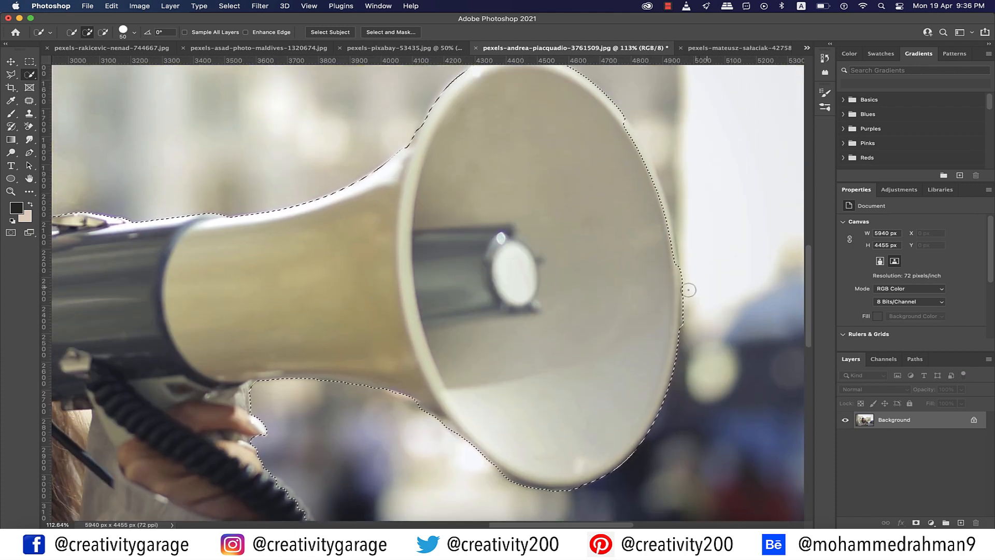
mouse_move(675, 279)
left_mouse_down()
mouse_move(655, 193)
mouse_move(620, 126)
mouse_move(642, 127)
left_mouse_up()
left_click_drag(647, 134, 682, 221)
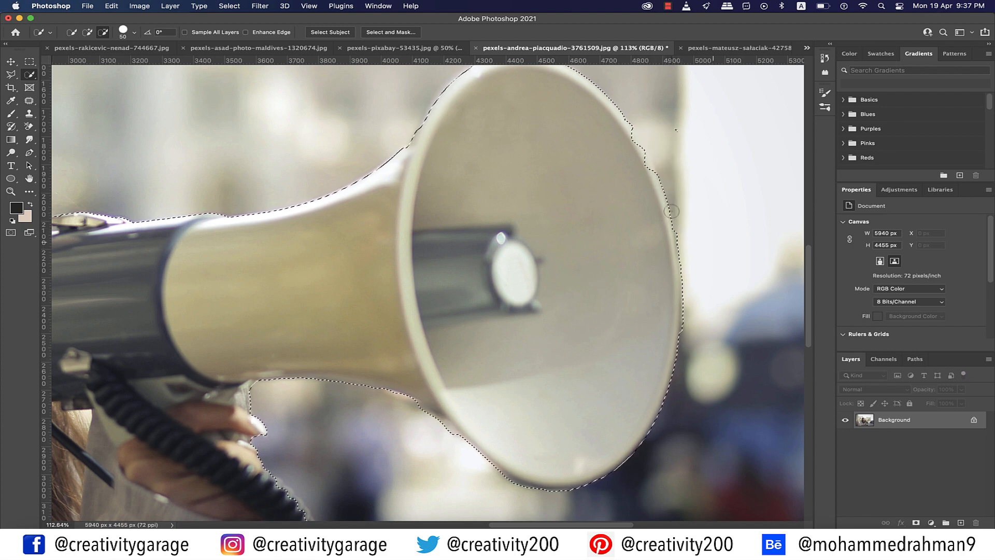
left_click_drag(650, 165, 630, 134)
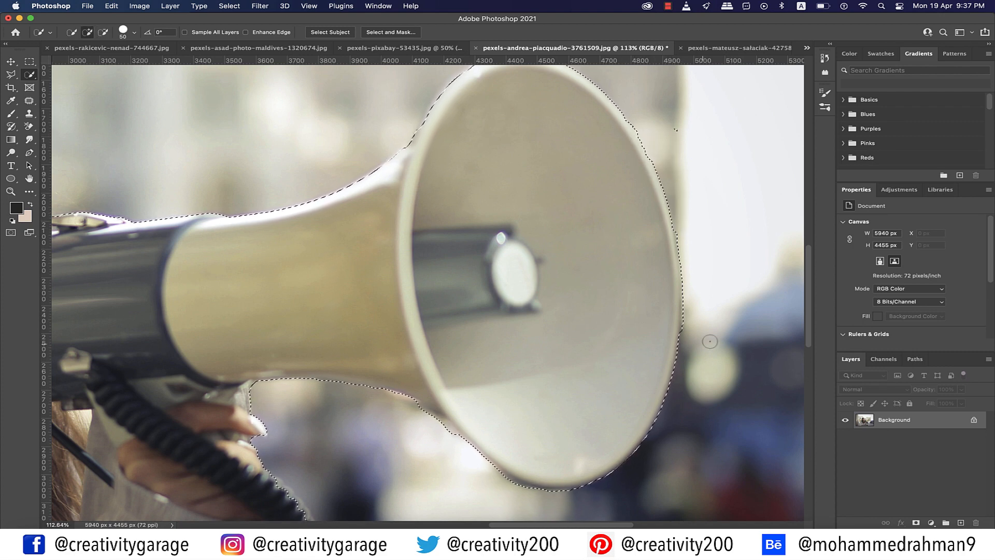
Check the whole selection in Quick Mask mode, return to standard mode and add a layer mask that hides the background.
scroll(708, 342, "down", 5)
scroll(354, 239, "up", 3)
scroll(455, 326, "down", 5)
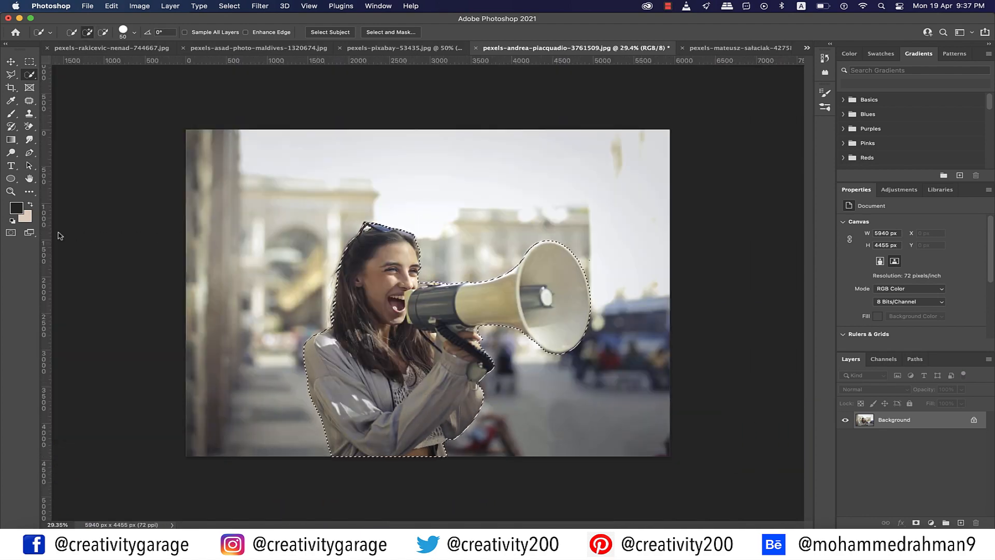
left_click(10, 233)
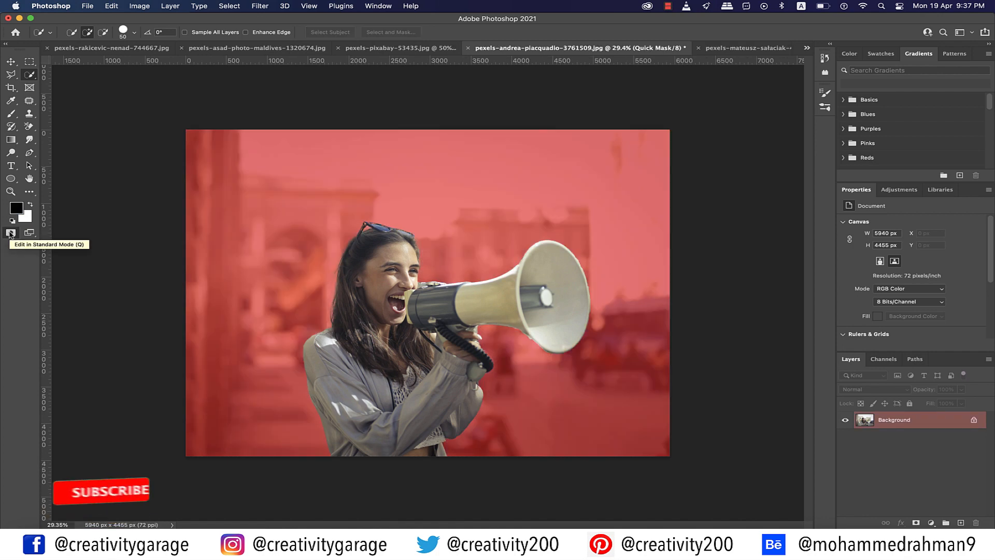
left_click(10, 233)
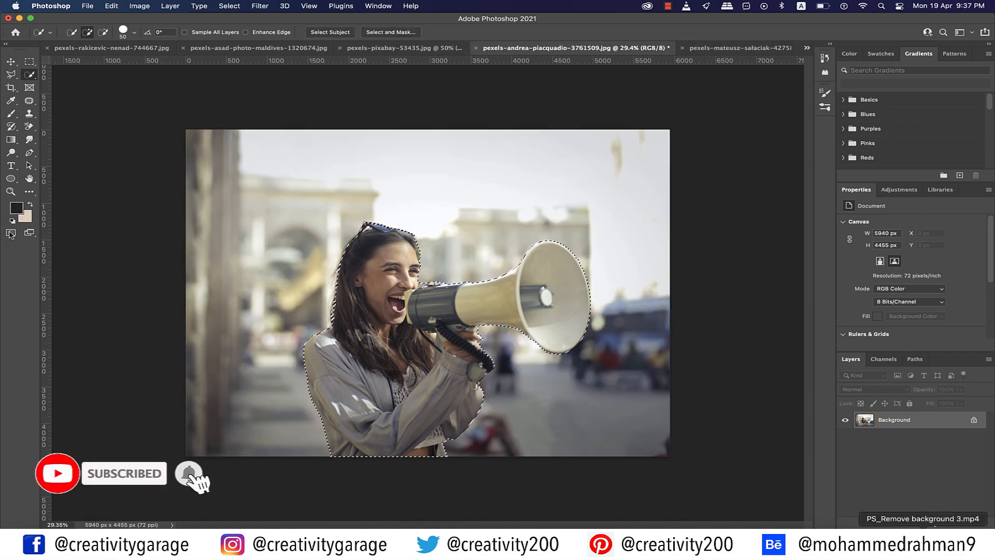
left_click(916, 523)
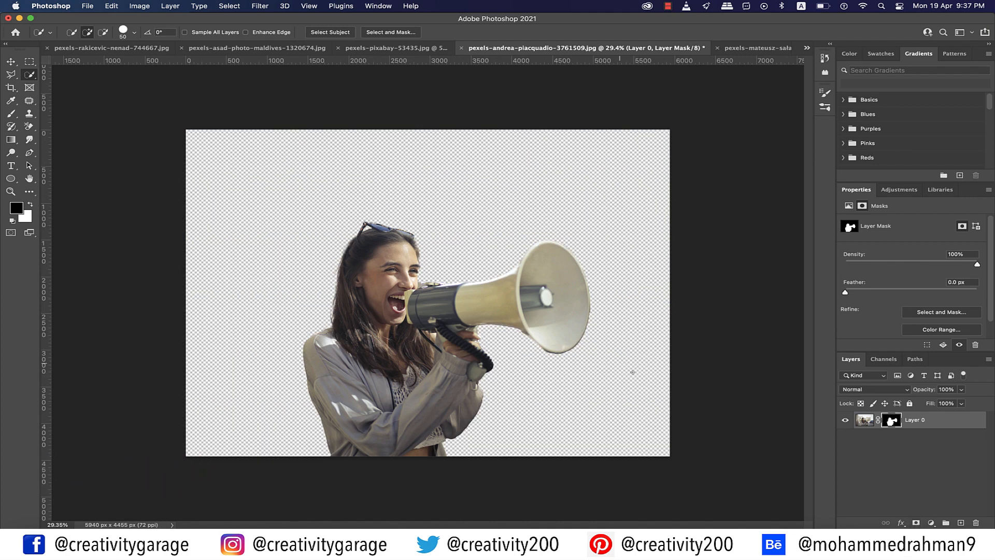
Paint with a white brush on the layer mask along the rim of the megaphone's horn to restore its clipped edge.
scroll(598, 335, "up", 5)
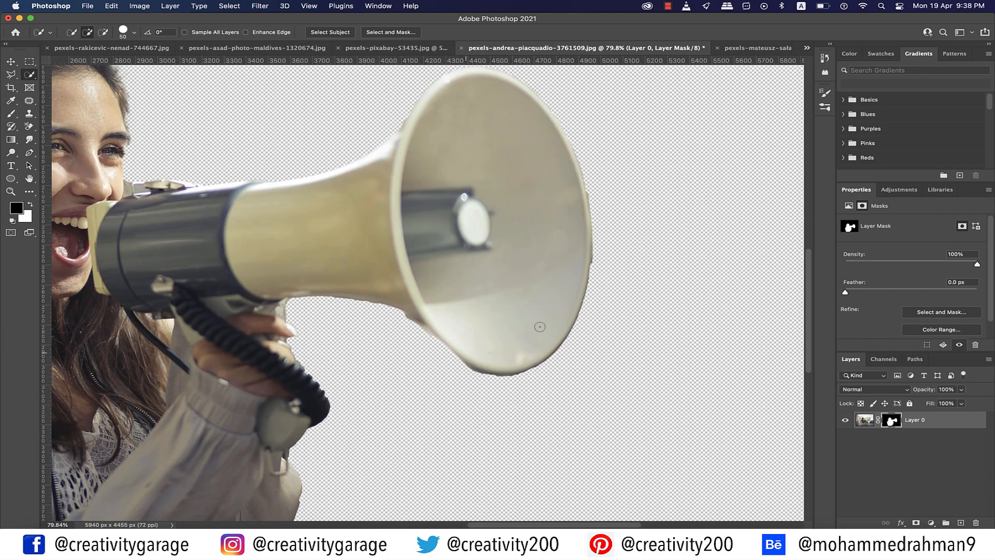
left_click(11, 115)
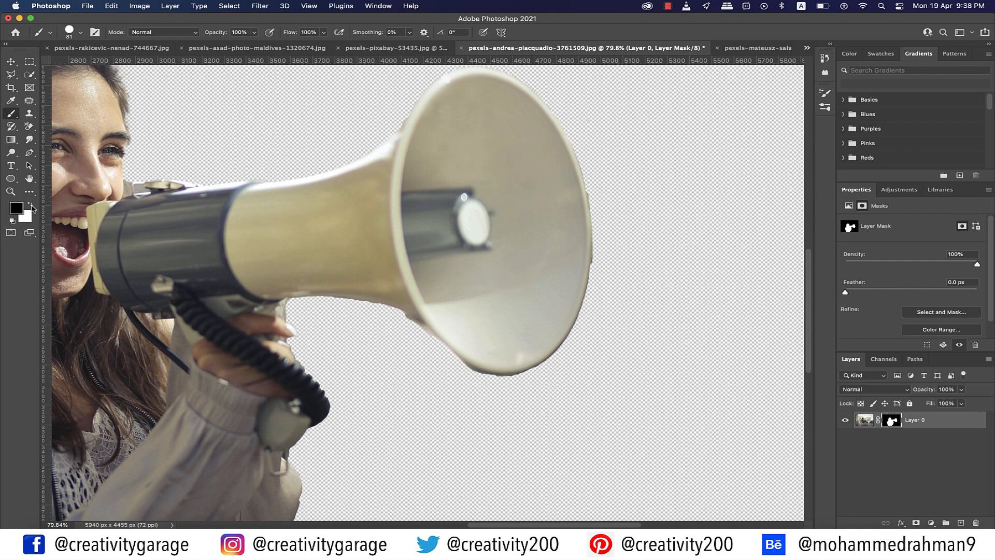
left_click(33, 208)
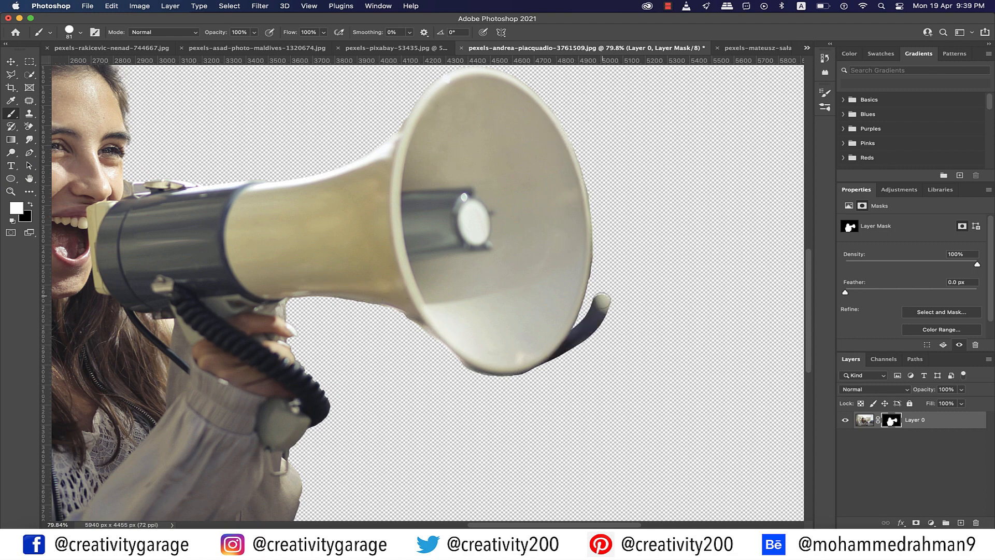
scroll(541, 252, "down", 3)
scroll(540, 252, "down", 3)
key("v")
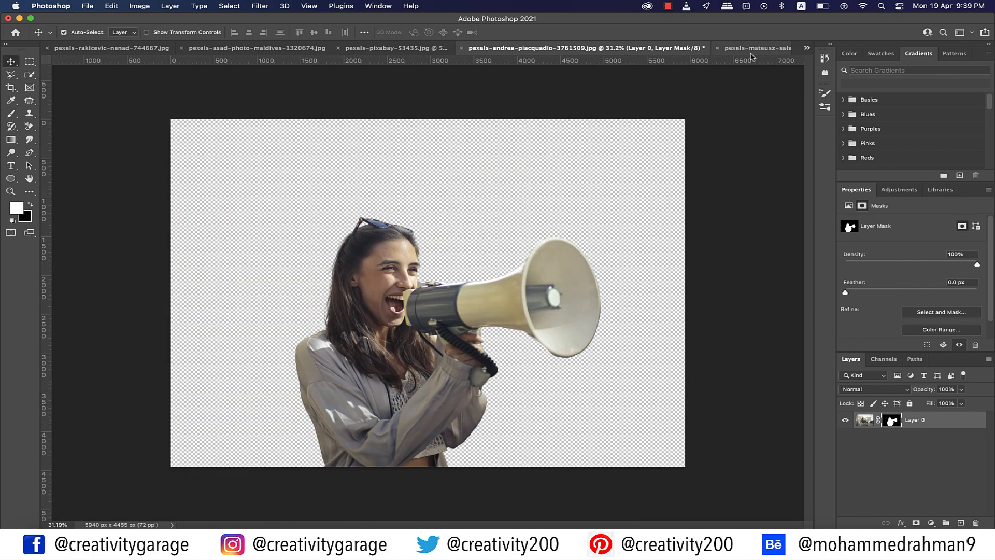
Copy the mountain landscape photo into the megaphone document as a new layer.
left_click(751, 52)
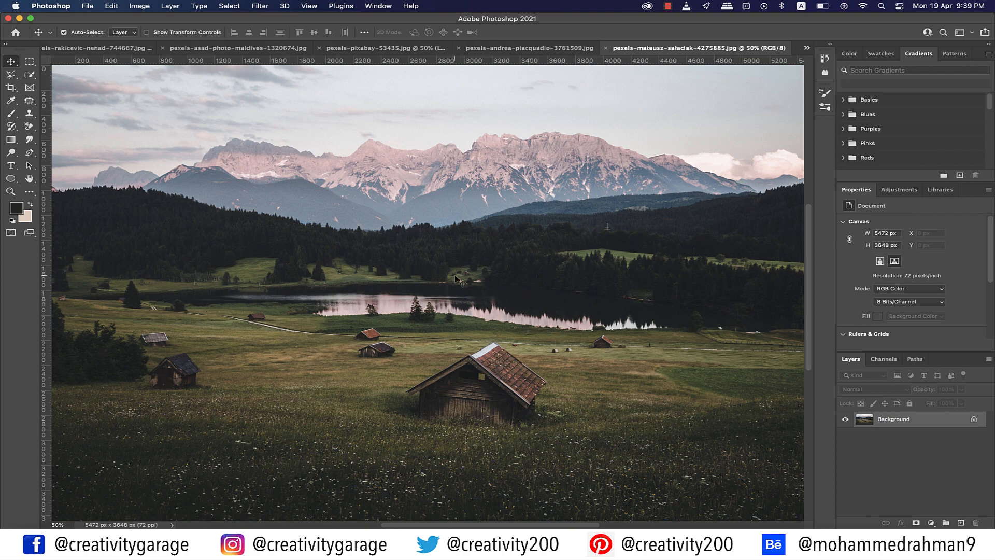
scroll(539, 75, "up", 1)
left_click(524, 48)
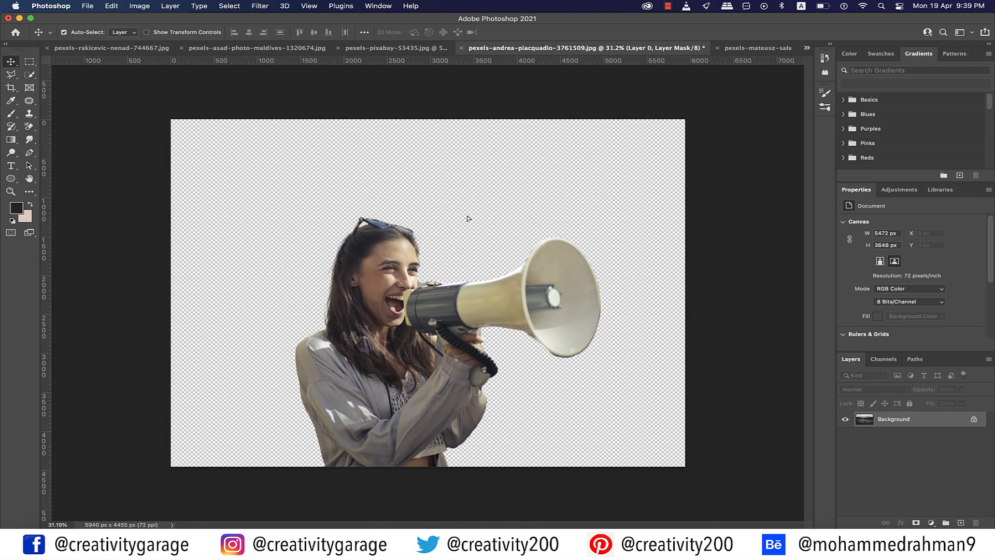
key("super+v")
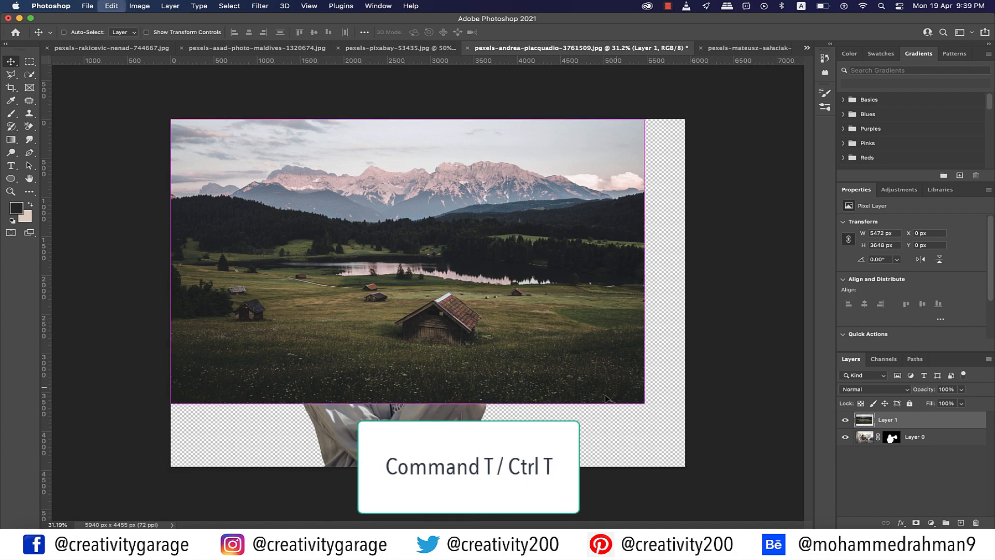
Scale the landscape to about 112.41% wide and 125.77% high to cover the canvas, and move its layer below the woman's layer.
key("super+t")
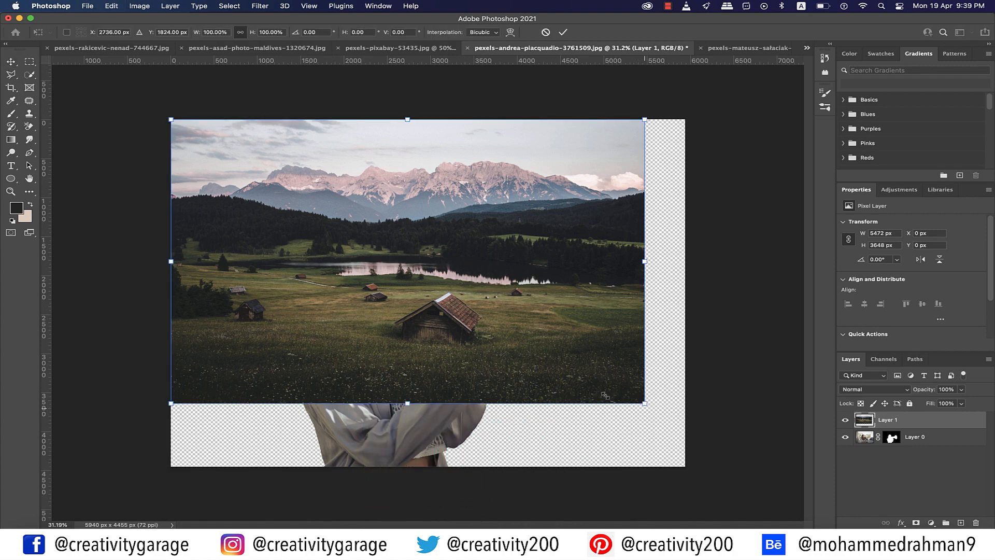
left_click_drag(644, 403, 703, 477)
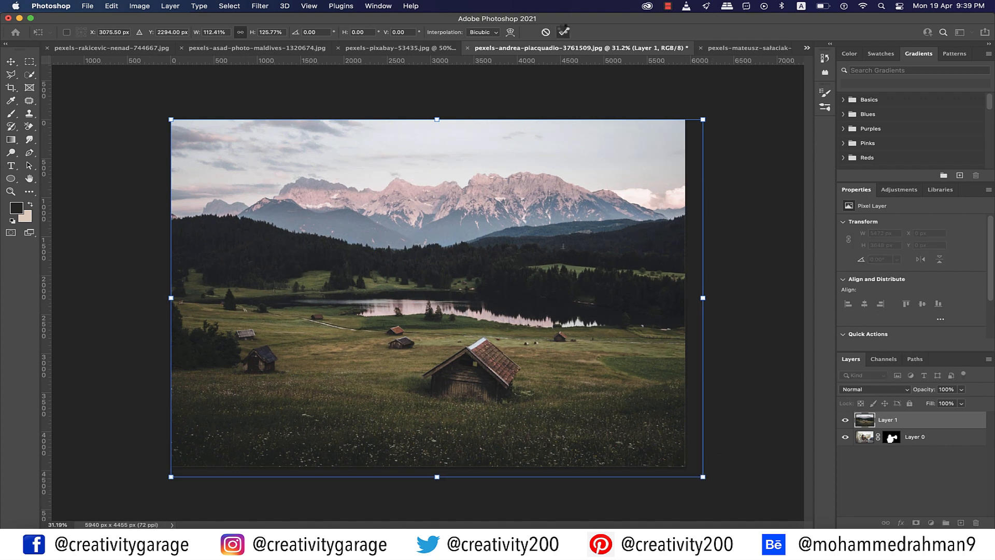
left_click(564, 31)
left_click_drag(886, 419, 881, 447)
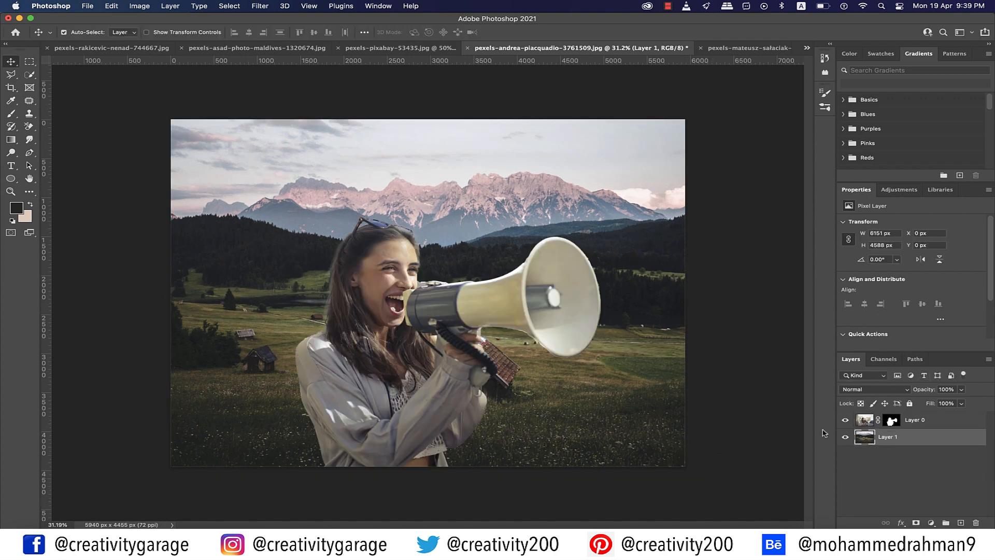
left_click(709, 391)
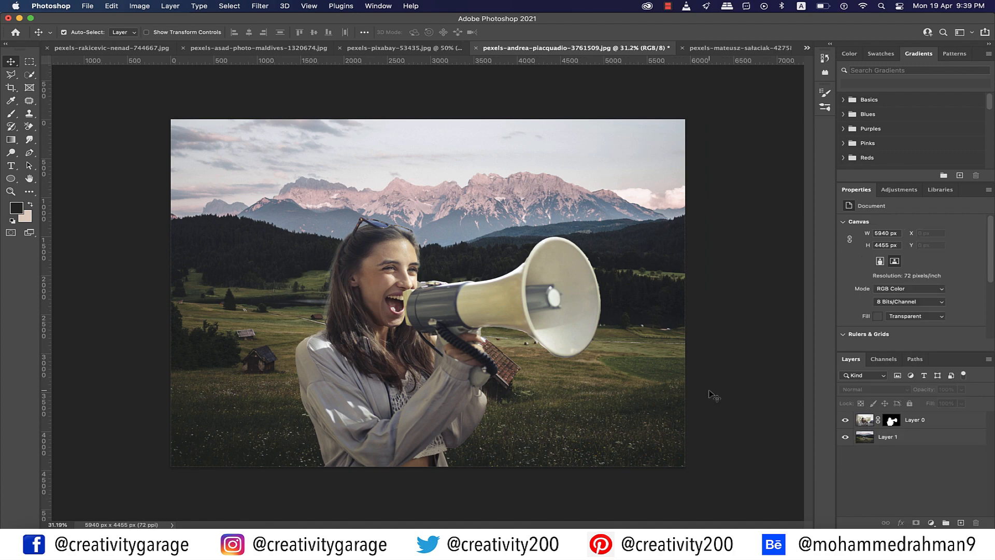
key("super+minus")
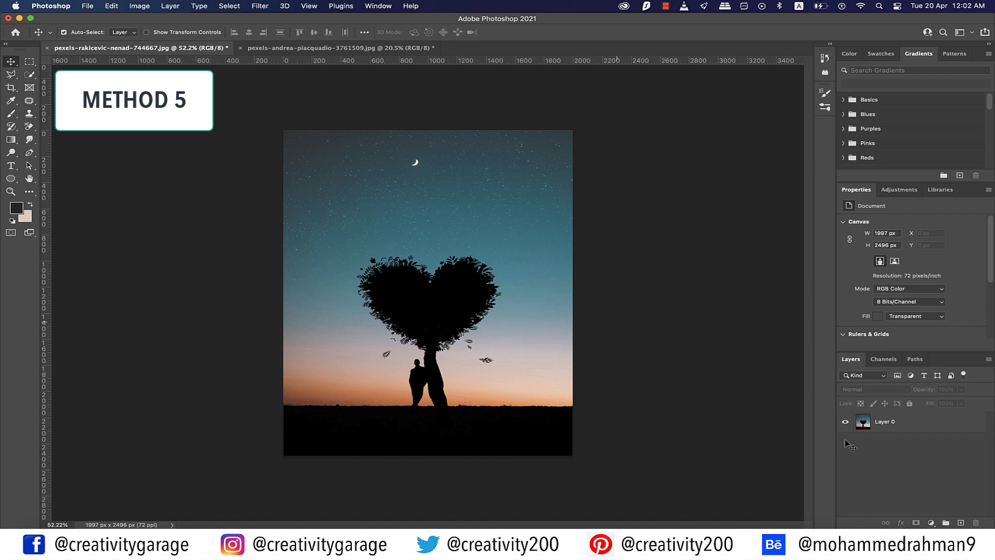
Open the blending options of the heart-shaped tree layer and set Blend If to the Green channel.
double_click(941, 426)
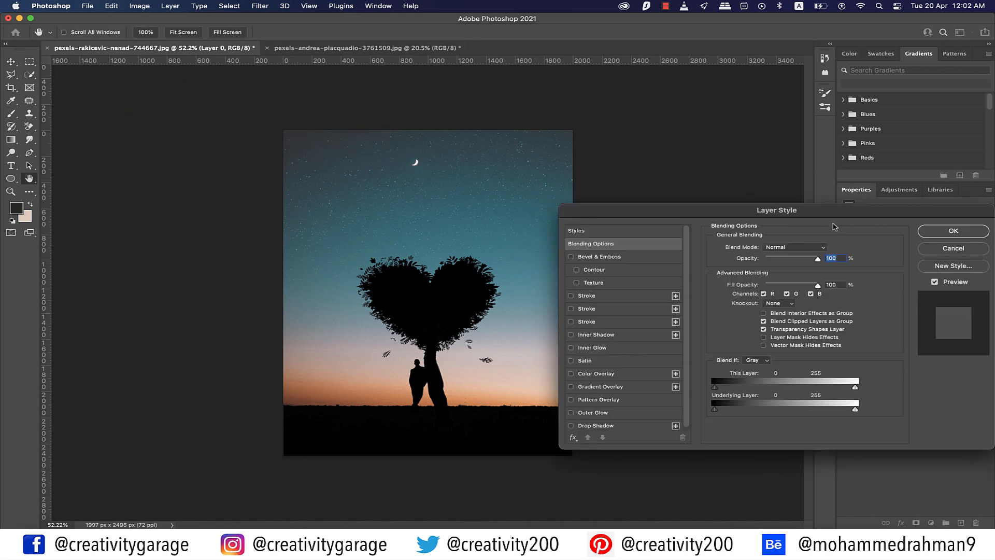
left_click_drag(827, 211, 809, 97)
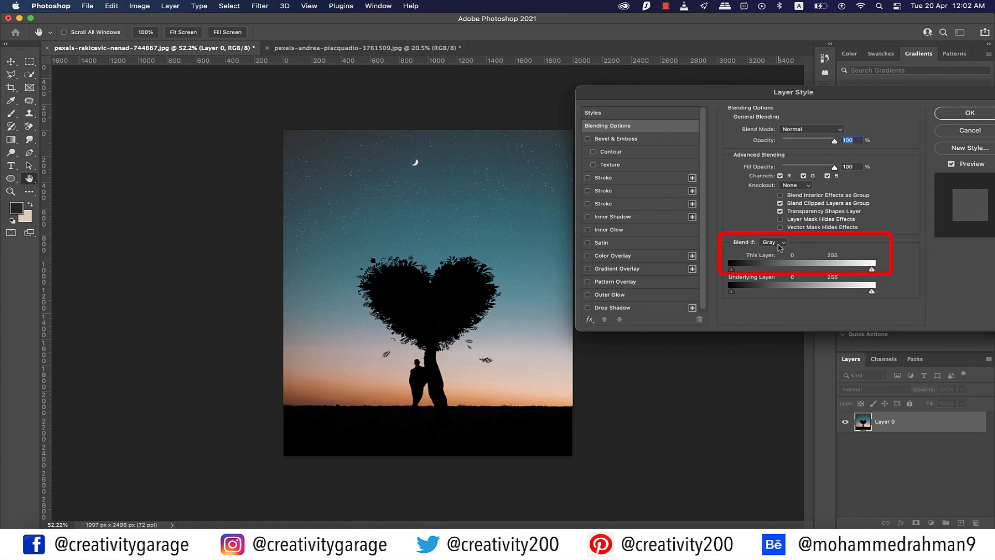
left_click(778, 246)
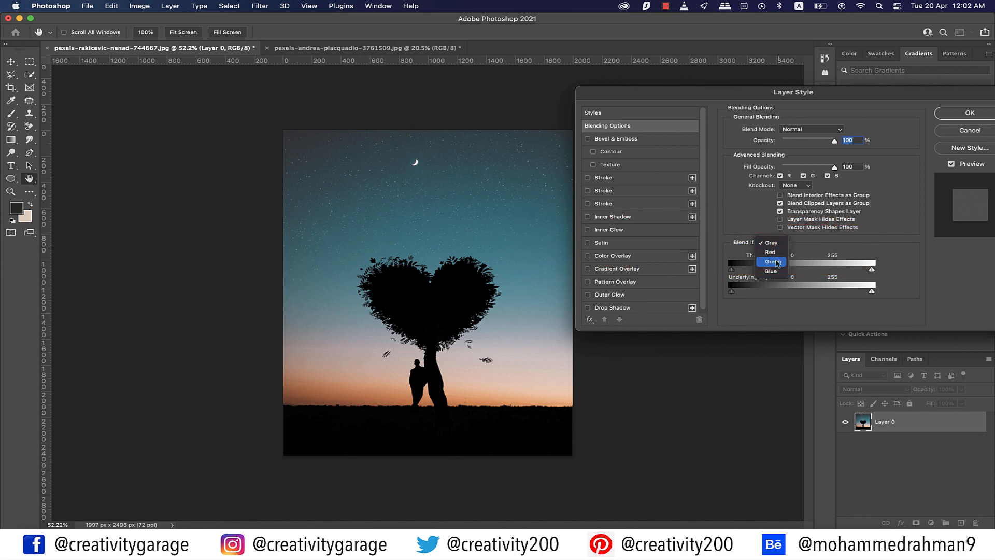
left_click(775, 261)
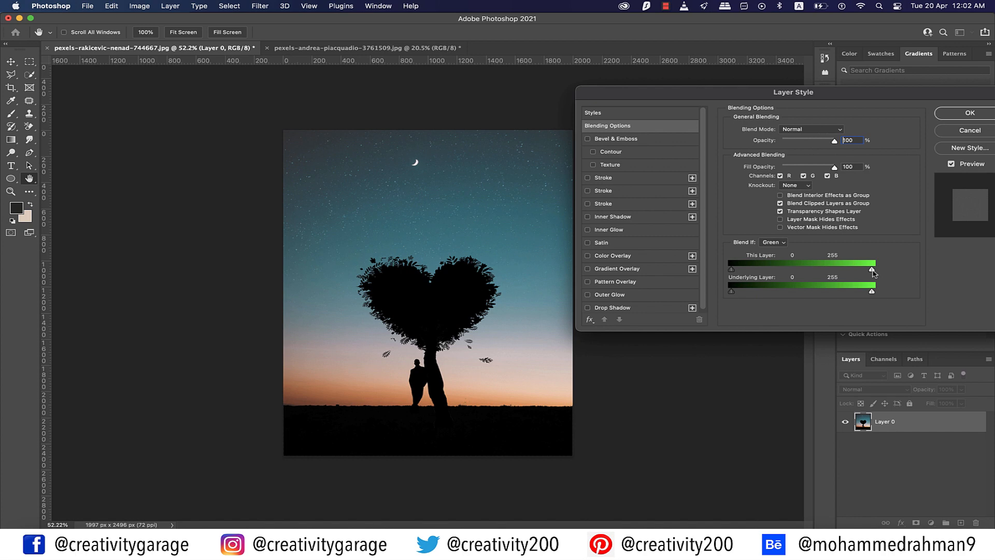
Hide the sky by lowering the white slider of This Layer and splitting it to 39 / 45, and apply the layer style.
left_click_drag(872, 270, 759, 301)
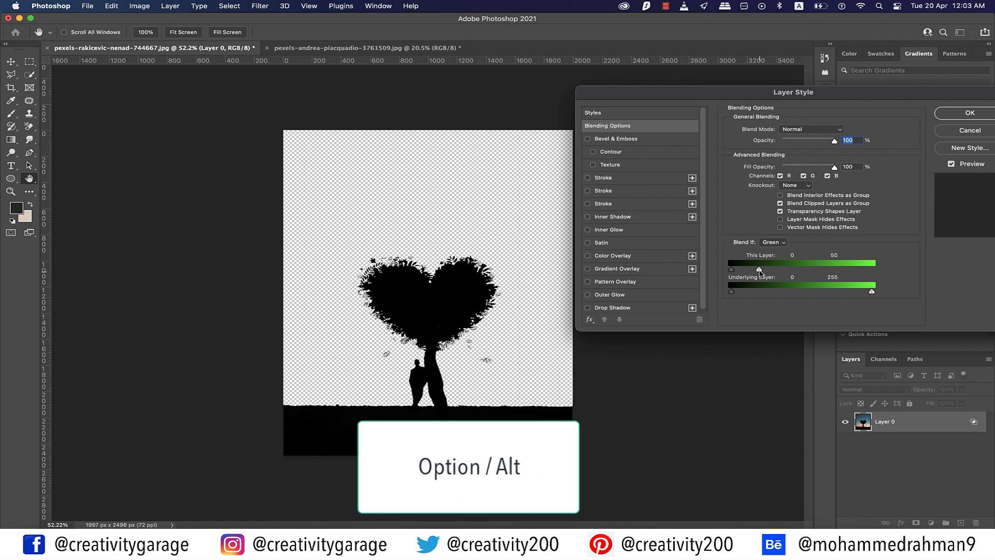
key("alt")
mouse_move(760, 271)
left_mouse_down()
mouse_move(773, 271)
mouse_move(753, 275)
left_mouse_up()
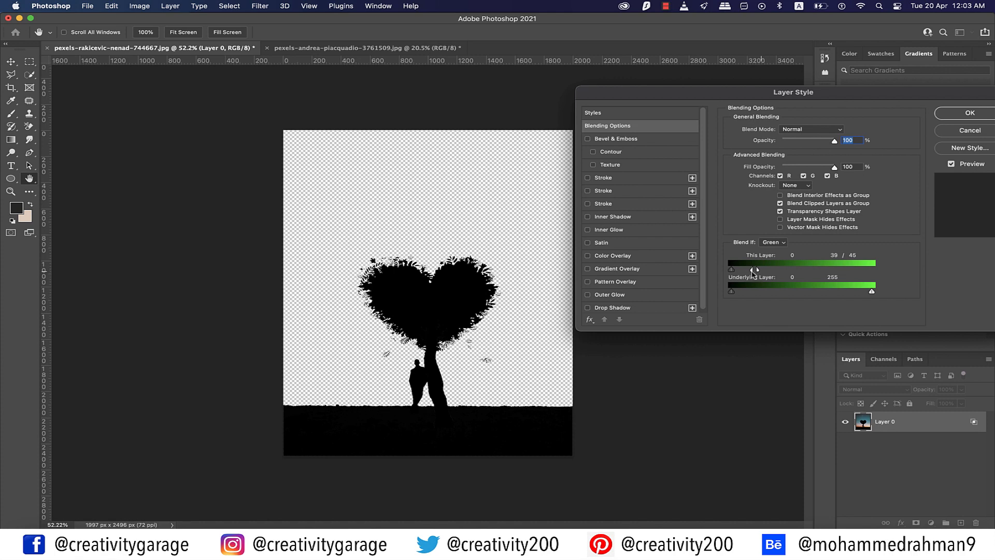
key("Return")
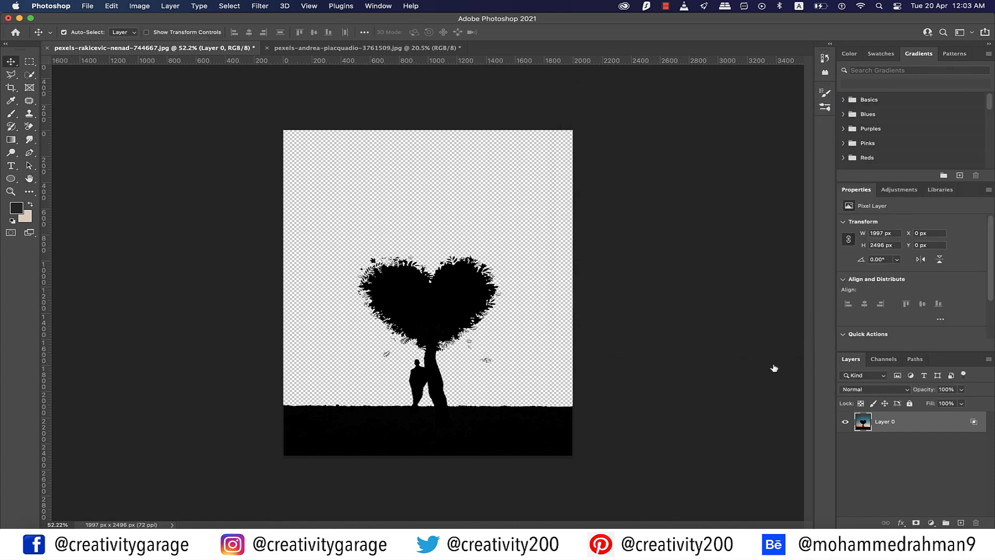
Add a Solid Color fill layer in dark red #670909.
left_click(170, 6)
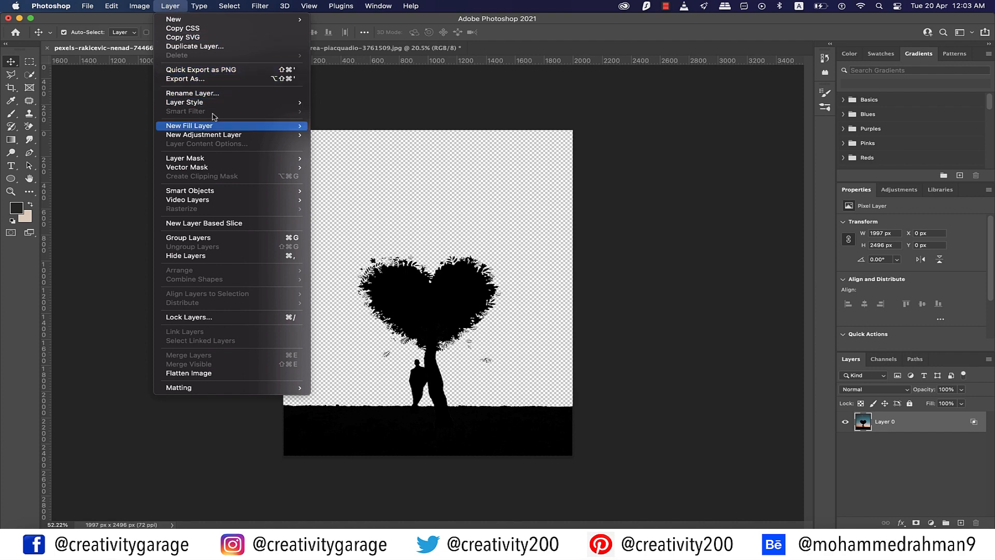
mouse_move(217, 125)
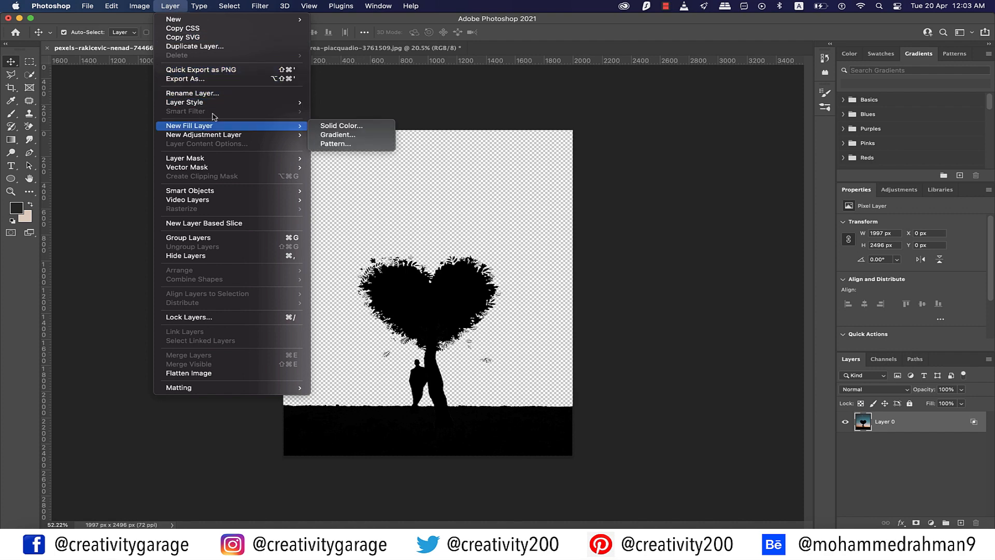
left_click(355, 127)
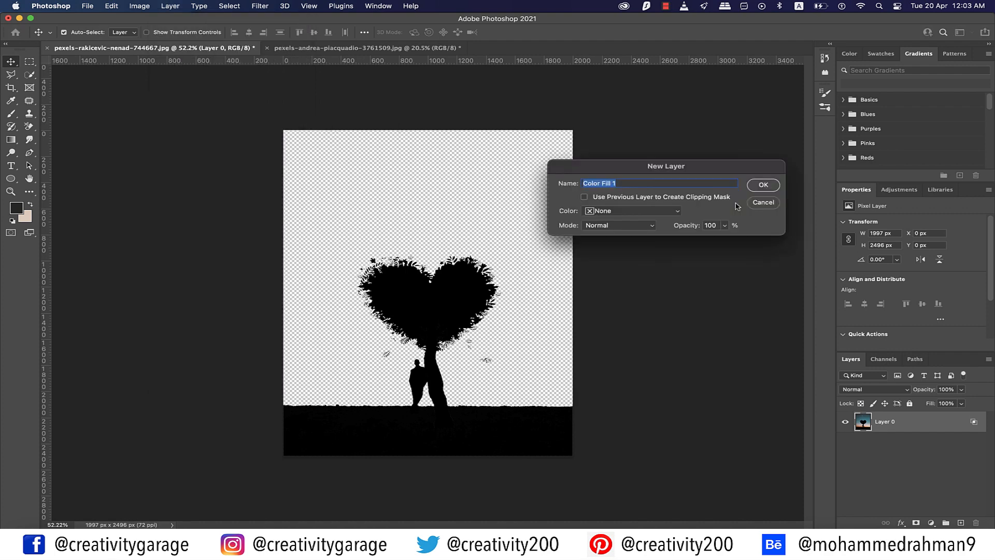
left_click(763, 185)
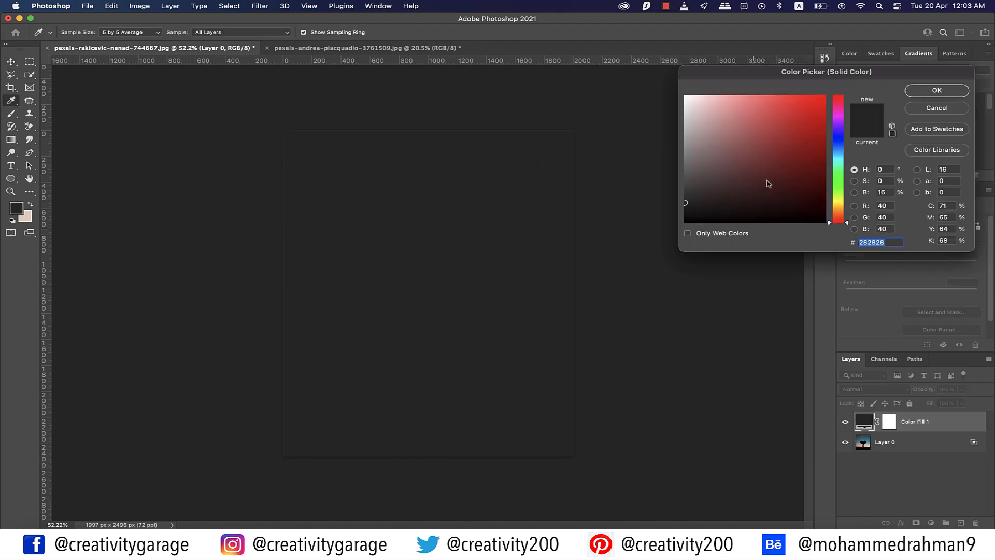
mouse_move(799, 135)
left_mouse_down()
mouse_move(821, 178)
mouse_move(813, 171)
left_mouse_up()
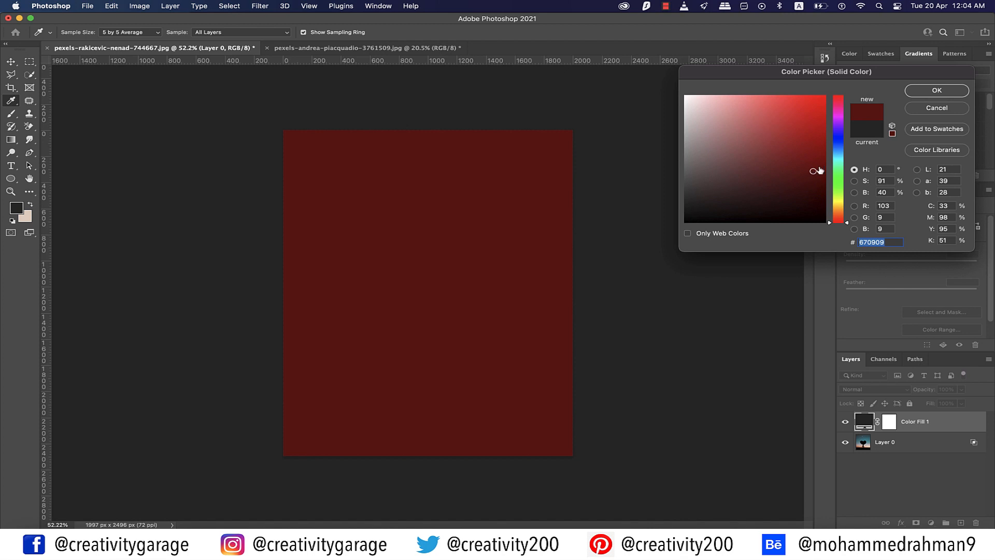
left_click(923, 97)
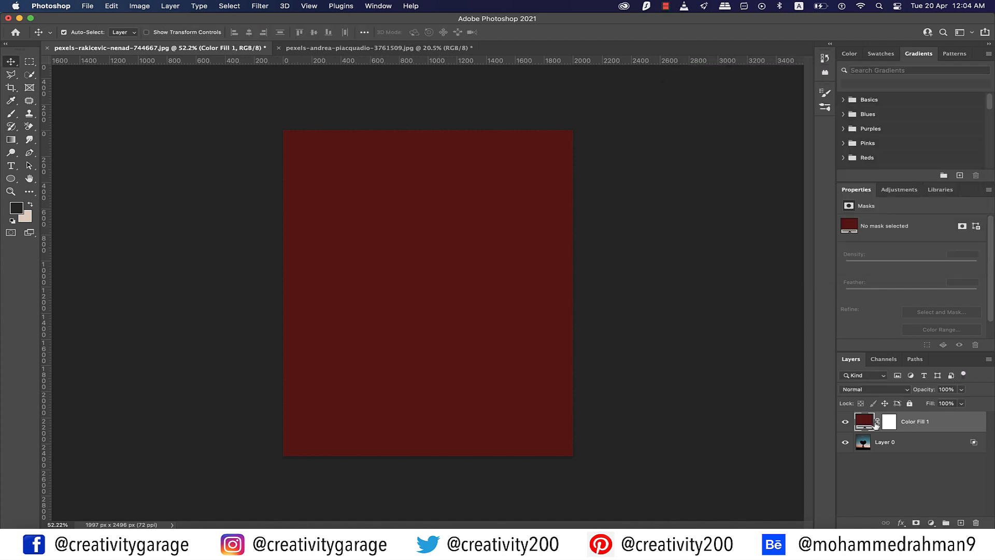
Move the dark red fill layer below the heart-shaped tree layer.
left_click_drag(875, 424, 875, 459)
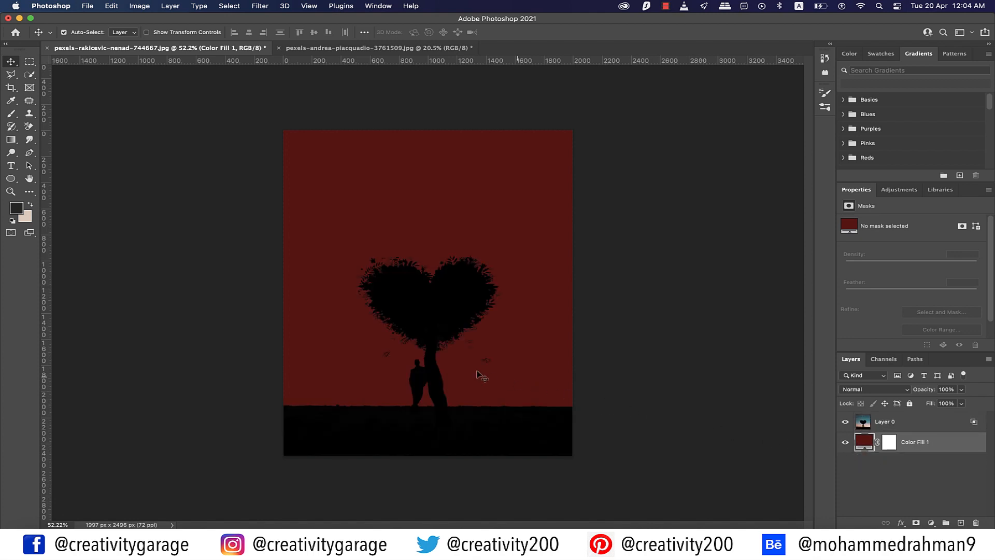
scroll(477, 371, "up", 5)
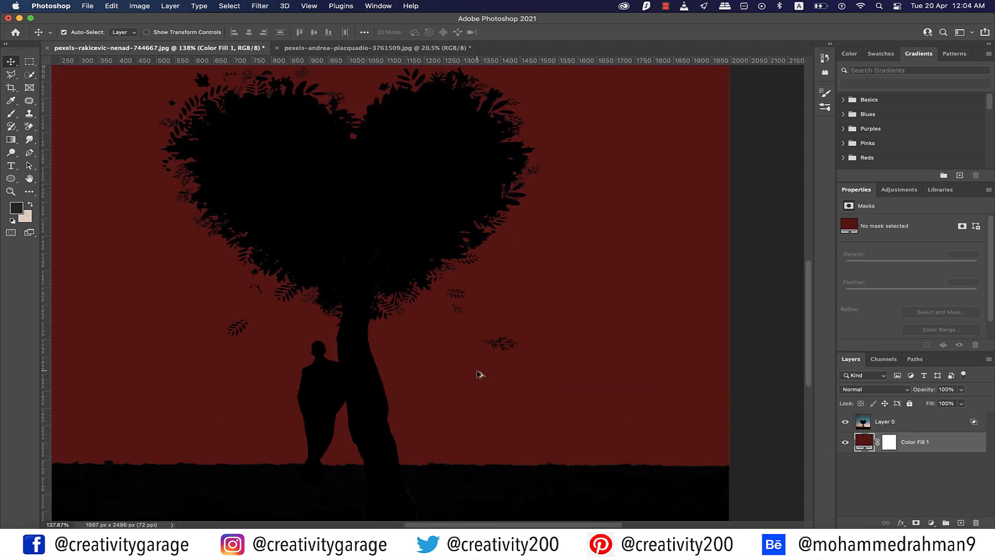
scroll(479, 373, "down", 2)
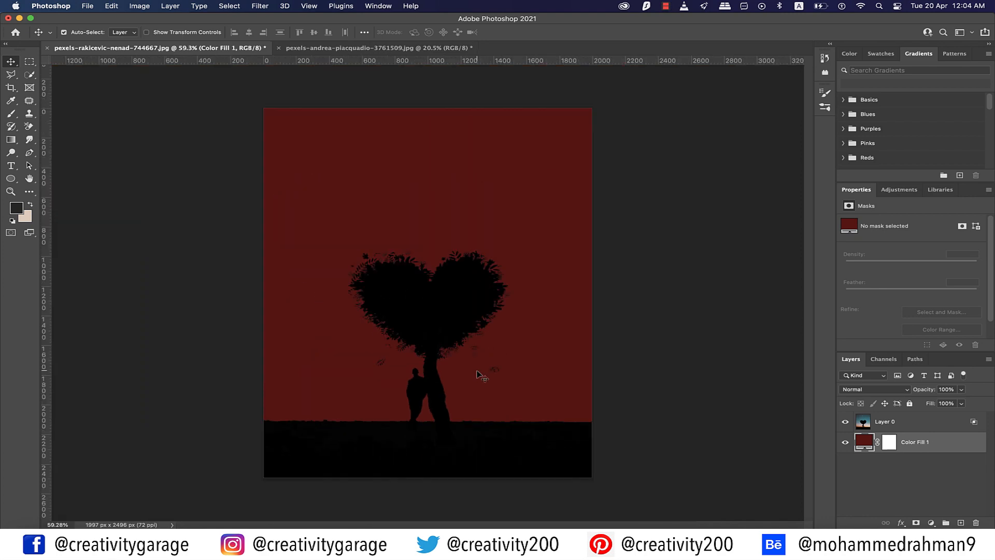
Add a Color Balance adjustment layer above the heart-shaped tree layer and clip it to that layer.
left_click(861, 433, "super")
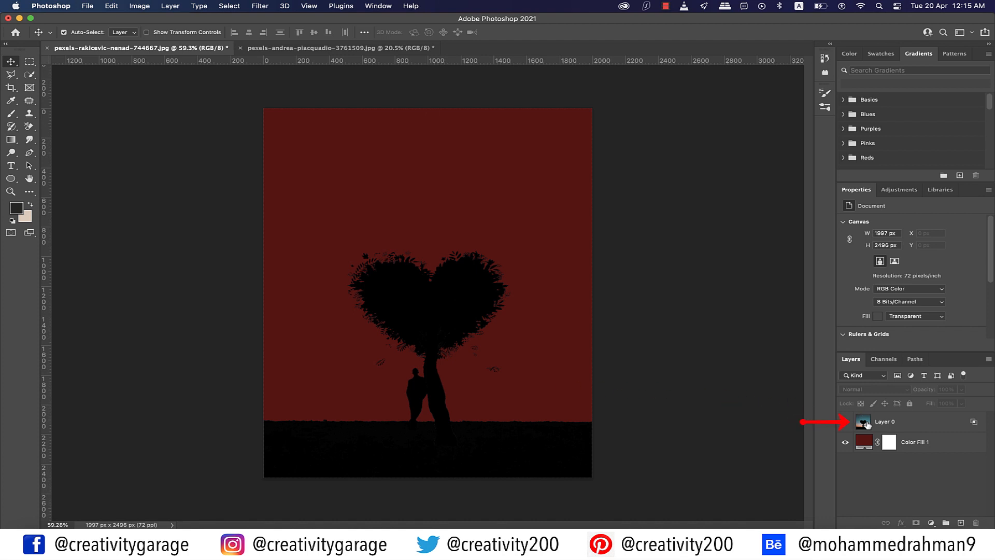
left_click_drag(867, 425, 869, 425)
left_click(939, 429)
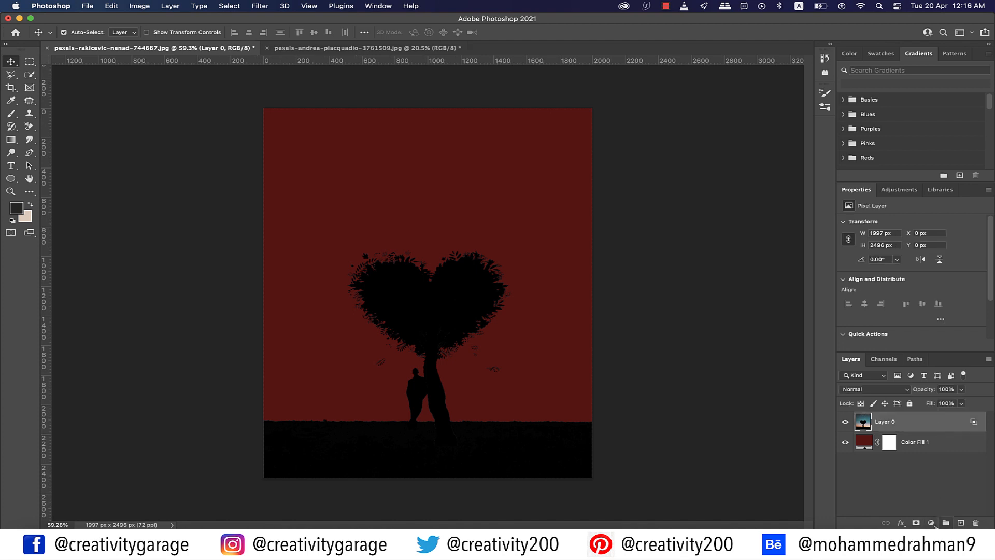
left_click(931, 524)
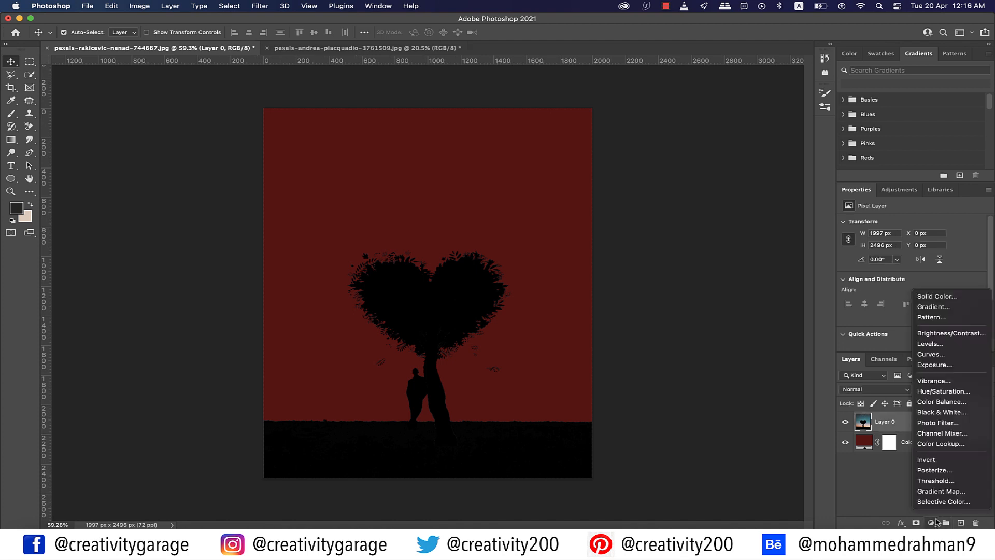
left_click(951, 403)
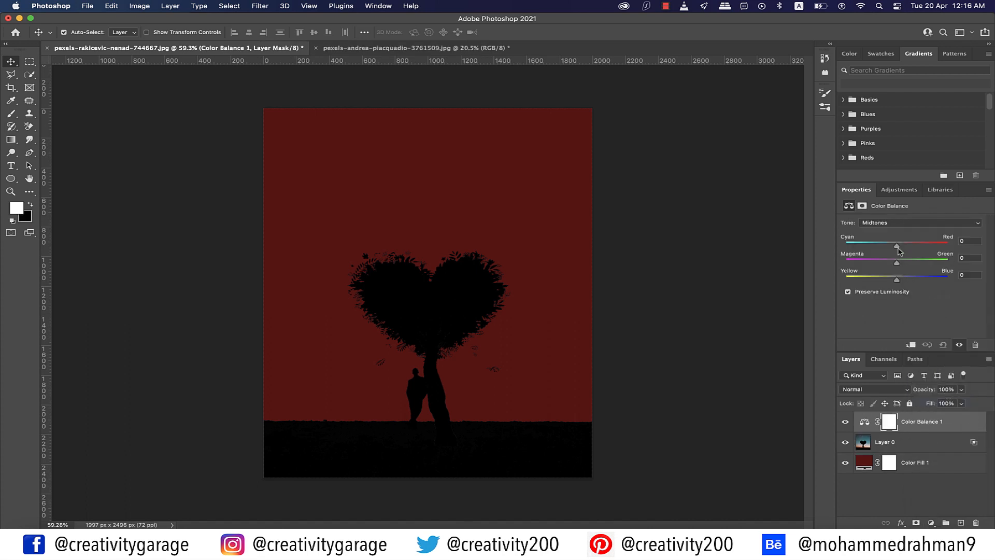
left_click(911, 346)
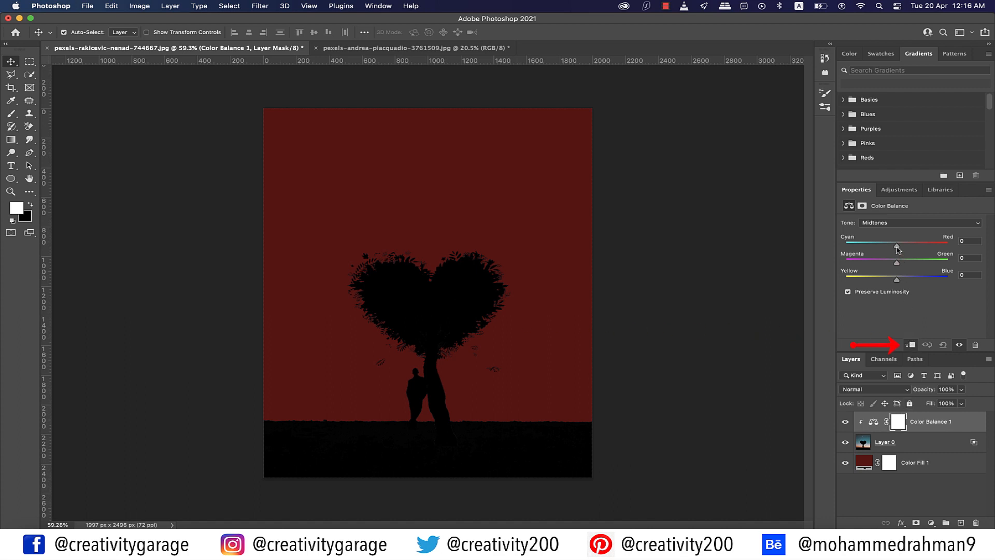
Try Color Balance midtones of Cyan-Red +100 and Magenta-Green -95, undo them, and delete the adjustment layer.
left_click_drag(898, 249, 987, 250)
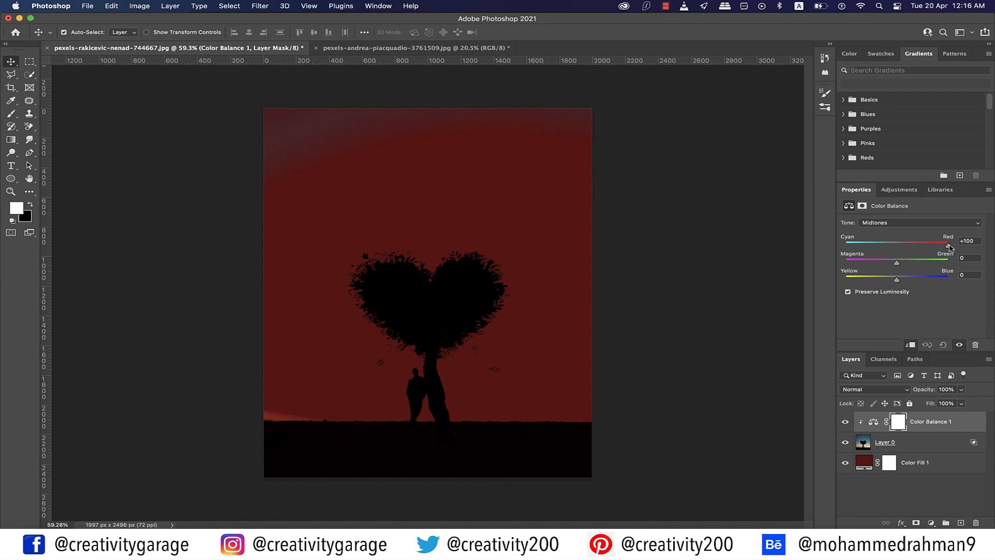
mouse_move(948, 247)
left_mouse_down()
mouse_move(897, 248)
mouse_move(940, 262)
mouse_move(933, 264)
mouse_move(810, 266)
mouse_move(878, 264)
mouse_move(847, 264)
left_mouse_up()
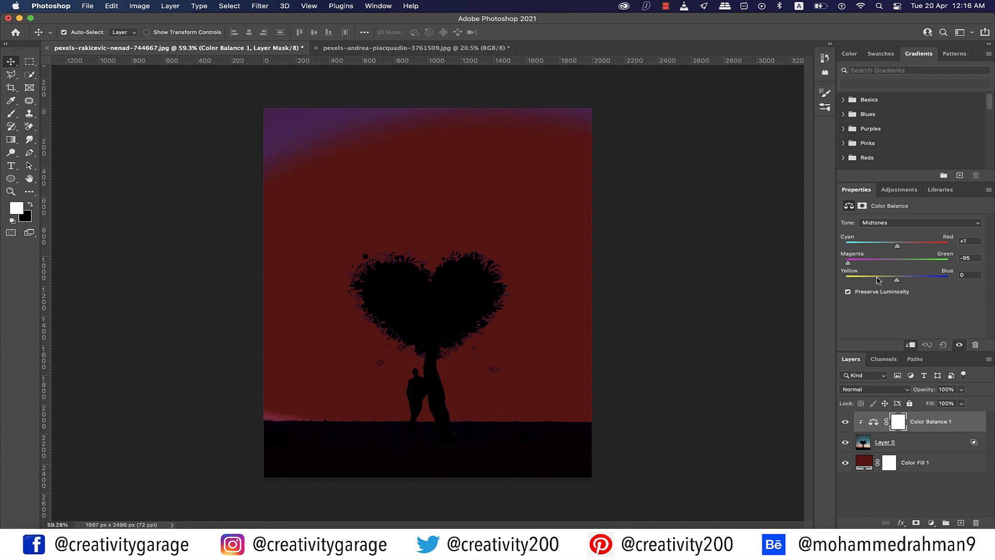
key("super+z")
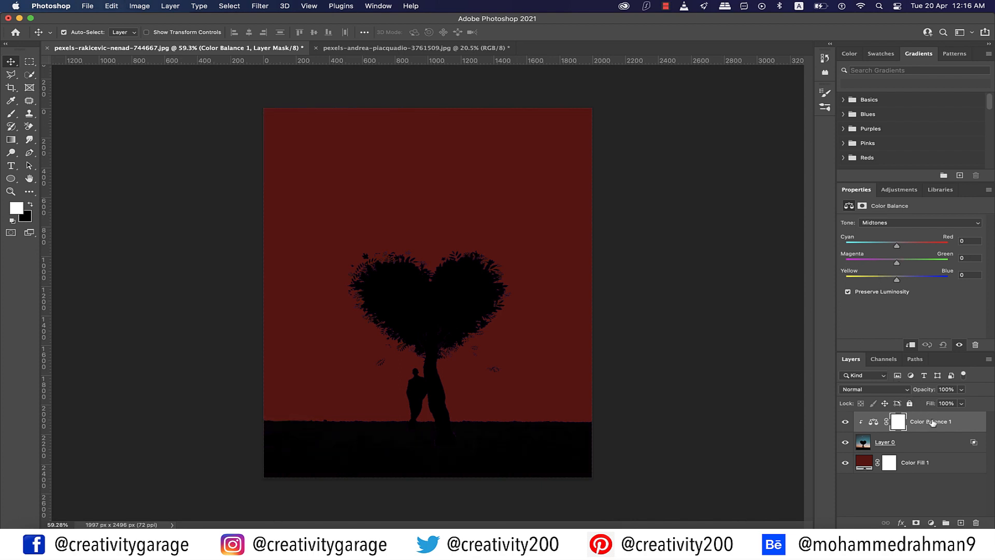
left_click_drag(931, 421, 976, 522)
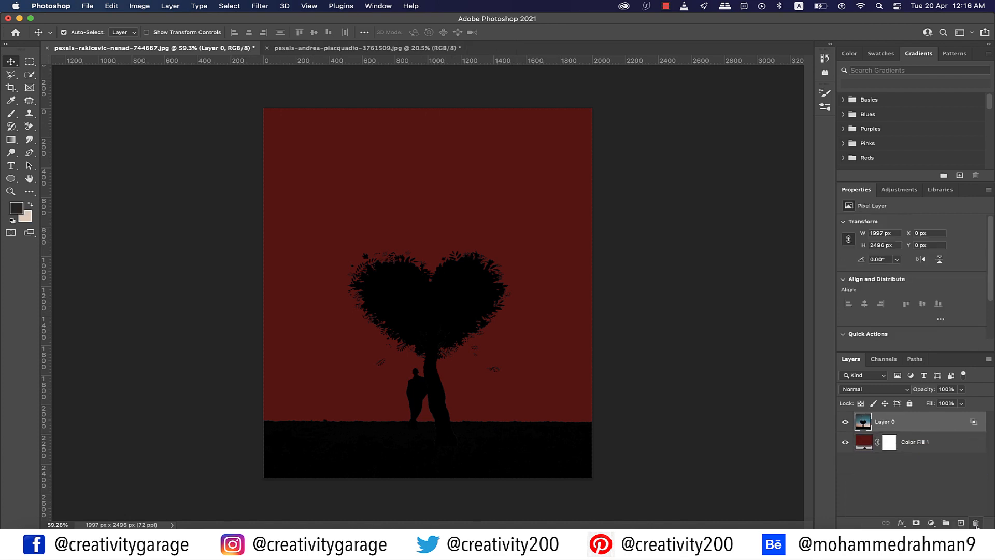
Convert the tree layer to a smart object and clip a new Color Balance adjustment layer to it.
right_click(912, 422)
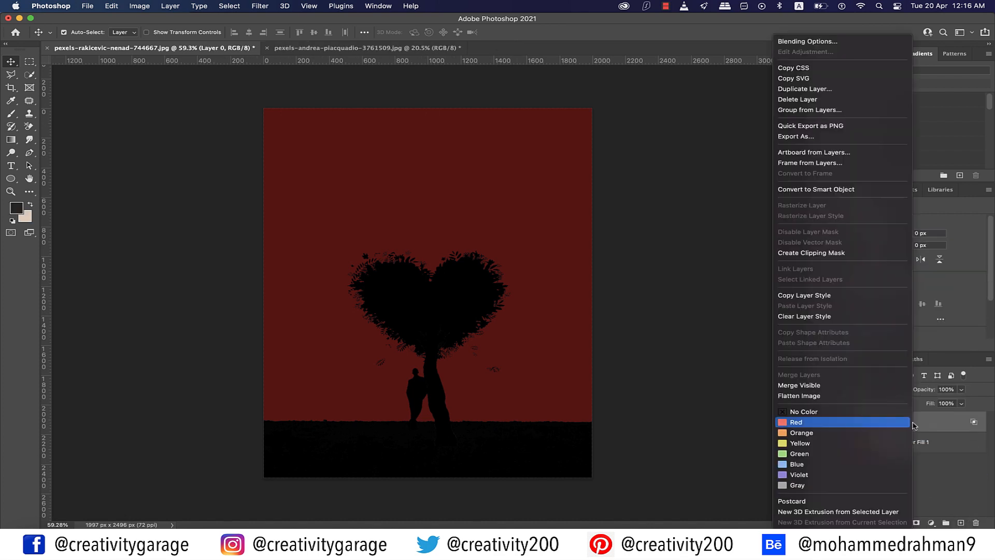
left_click(816, 193)
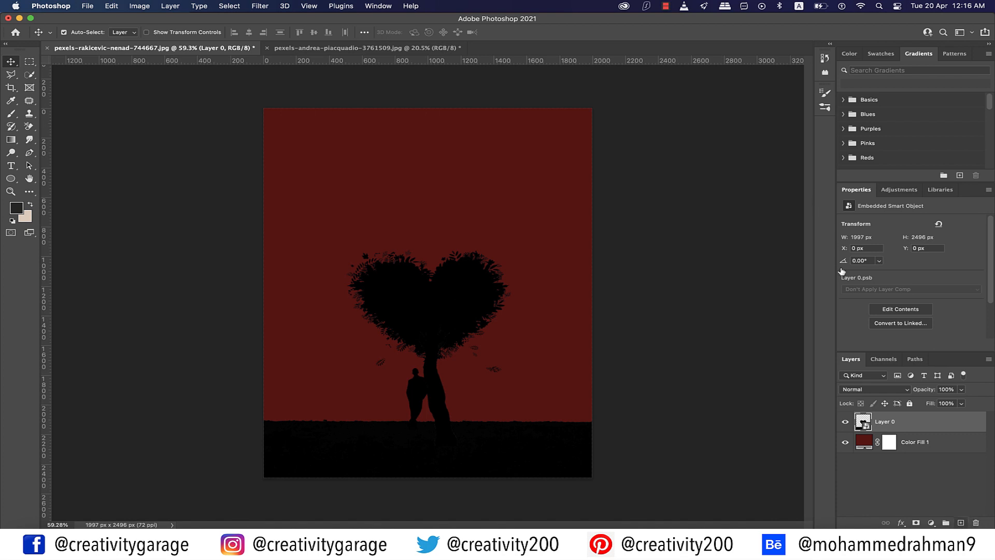
left_click(930, 522)
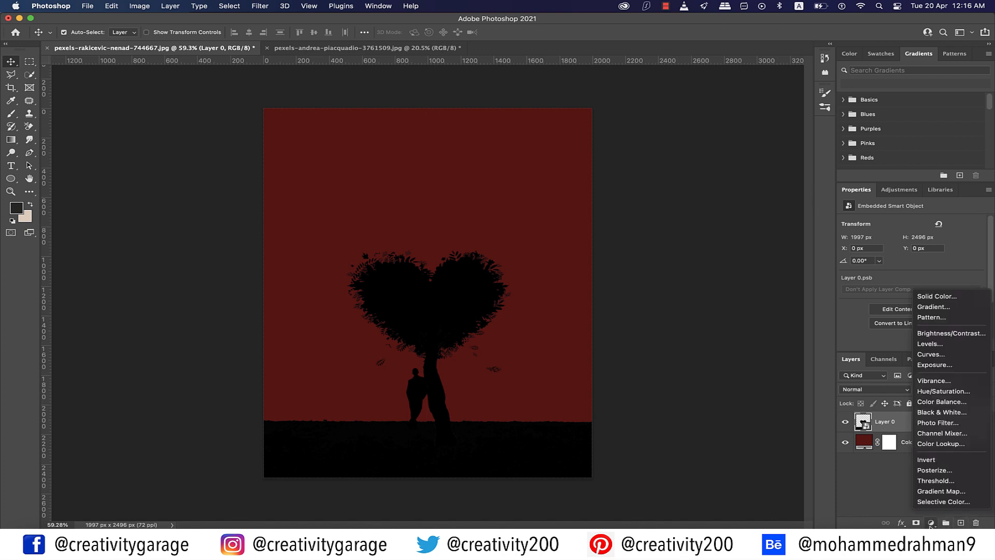
left_click(941, 402)
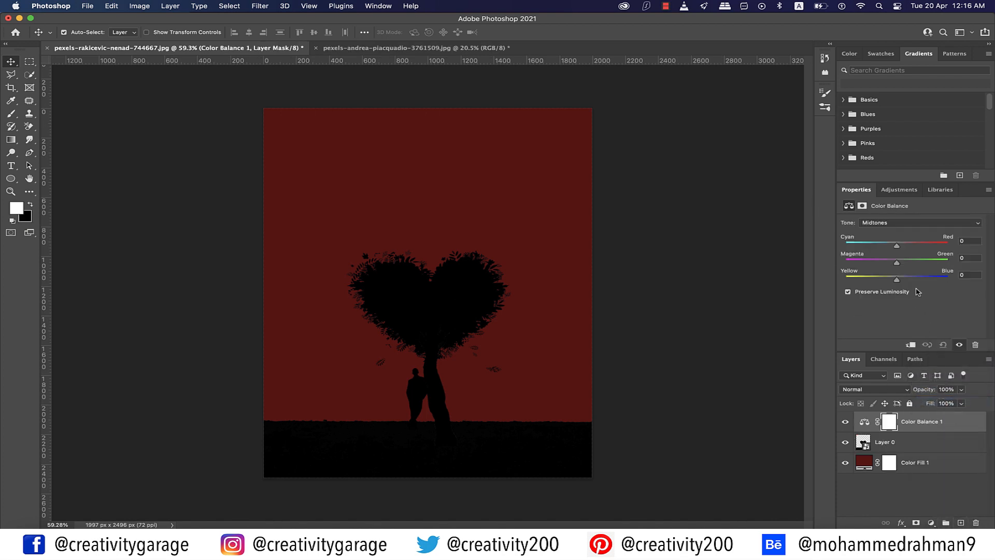
left_click(910, 345)
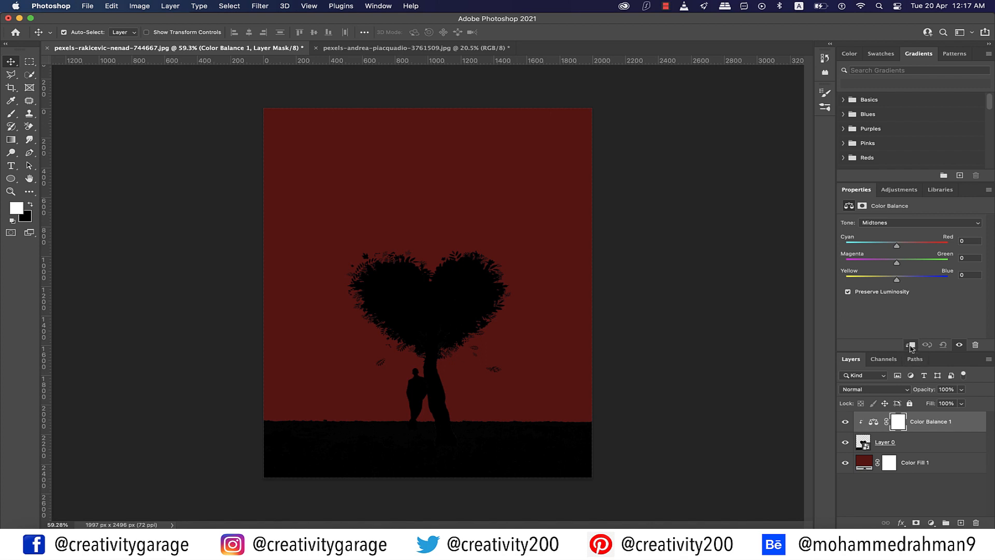
Try shifting the midtone sliders of the clipped Color Balance layer and undo the changes.
left_click_drag(896, 245, 897, 280)
key("super+z")
key("super+z")
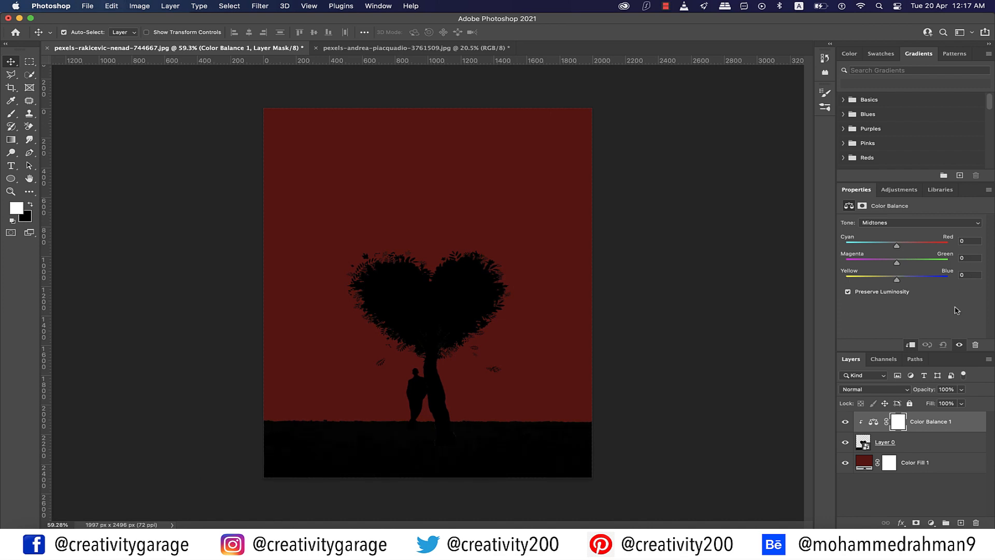